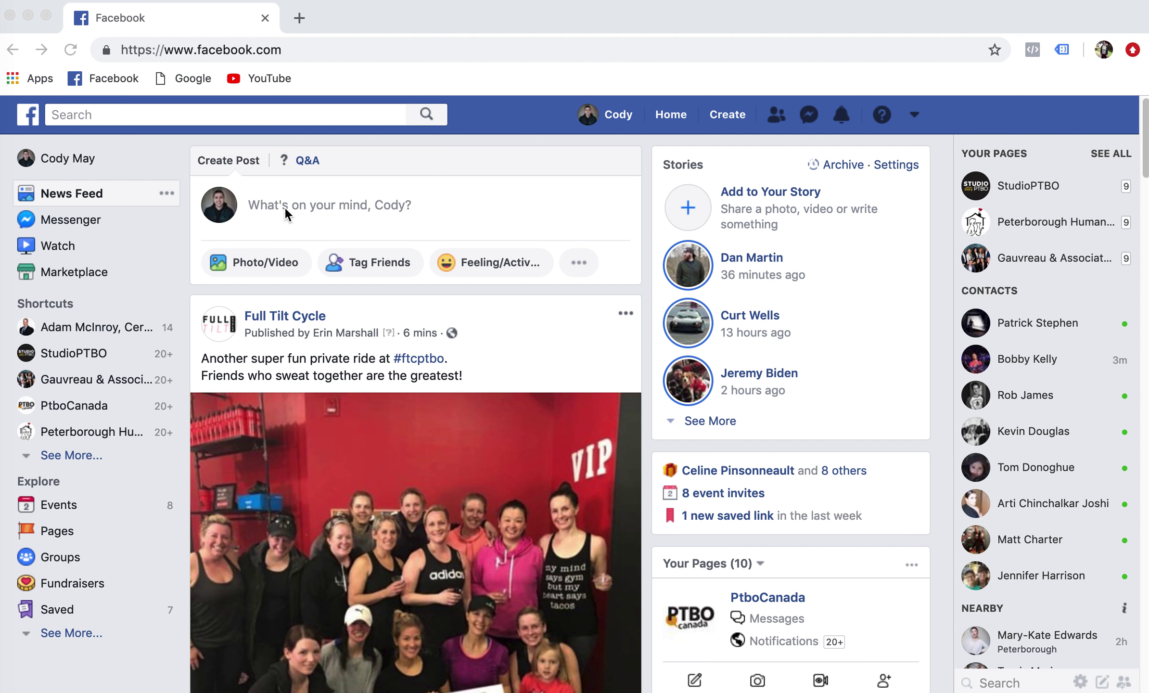
left_click(485, 157)
scroll(467, 238, "down", 2)
scroll(467, 238, "up", 2)
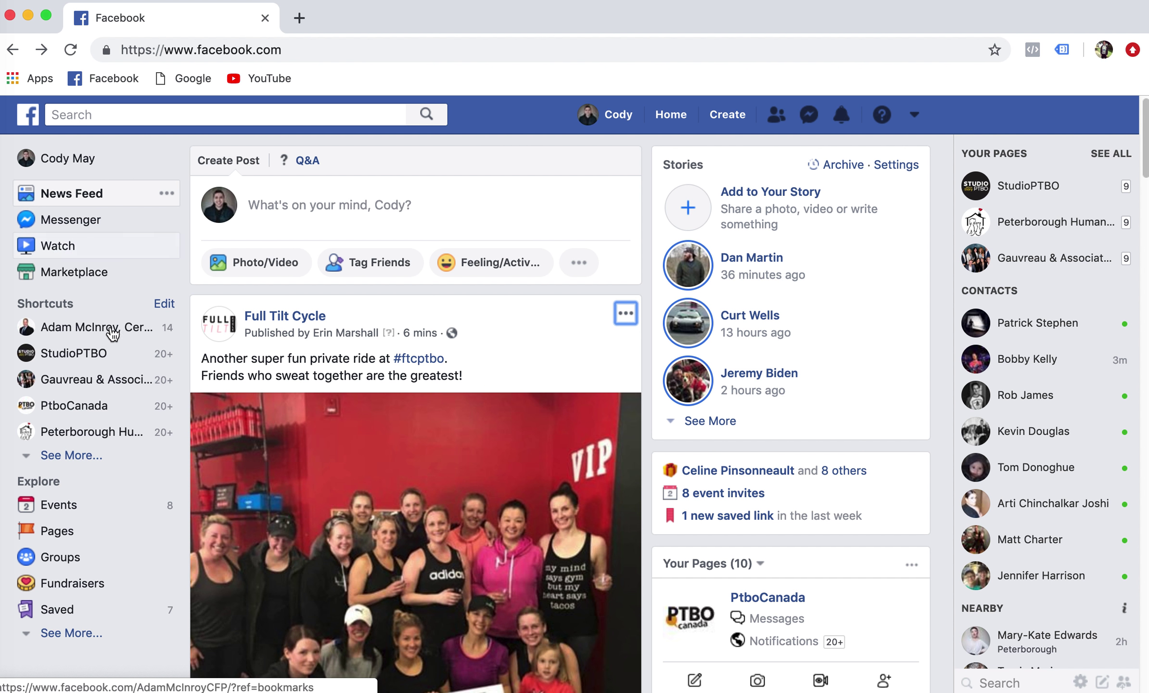
Step: Open the StudioPTBO page and find its post about the StudioPTBO Marketing Hacks group
left_click(102, 353)
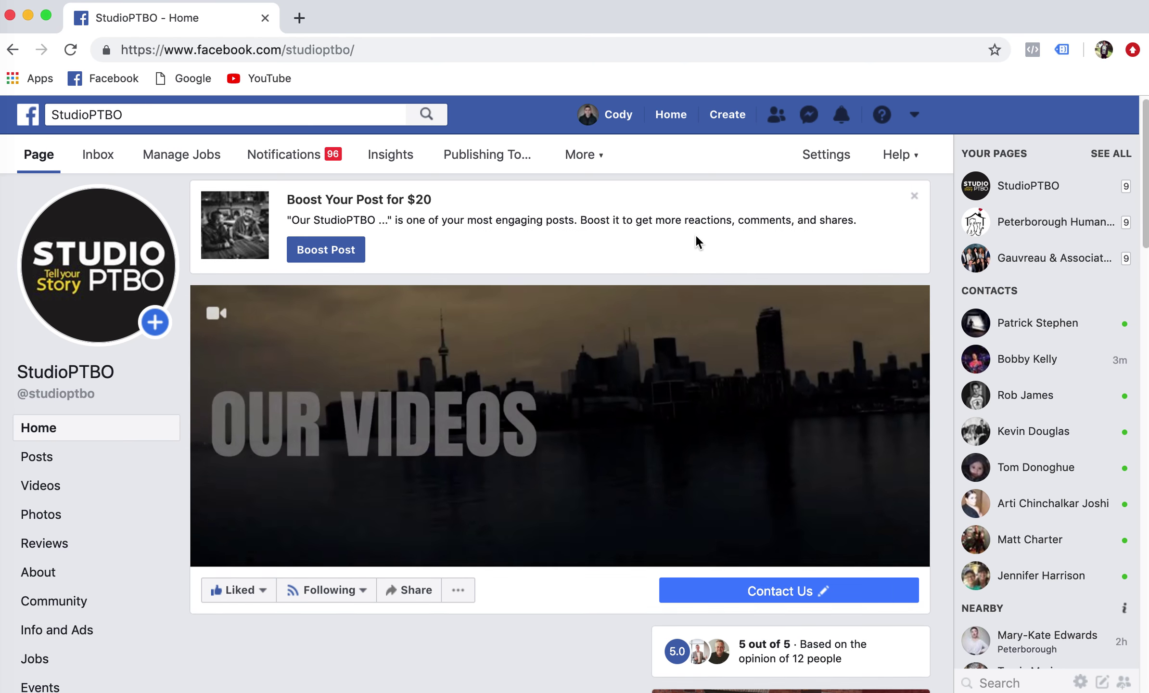
scroll(699, 243, "down", 8)
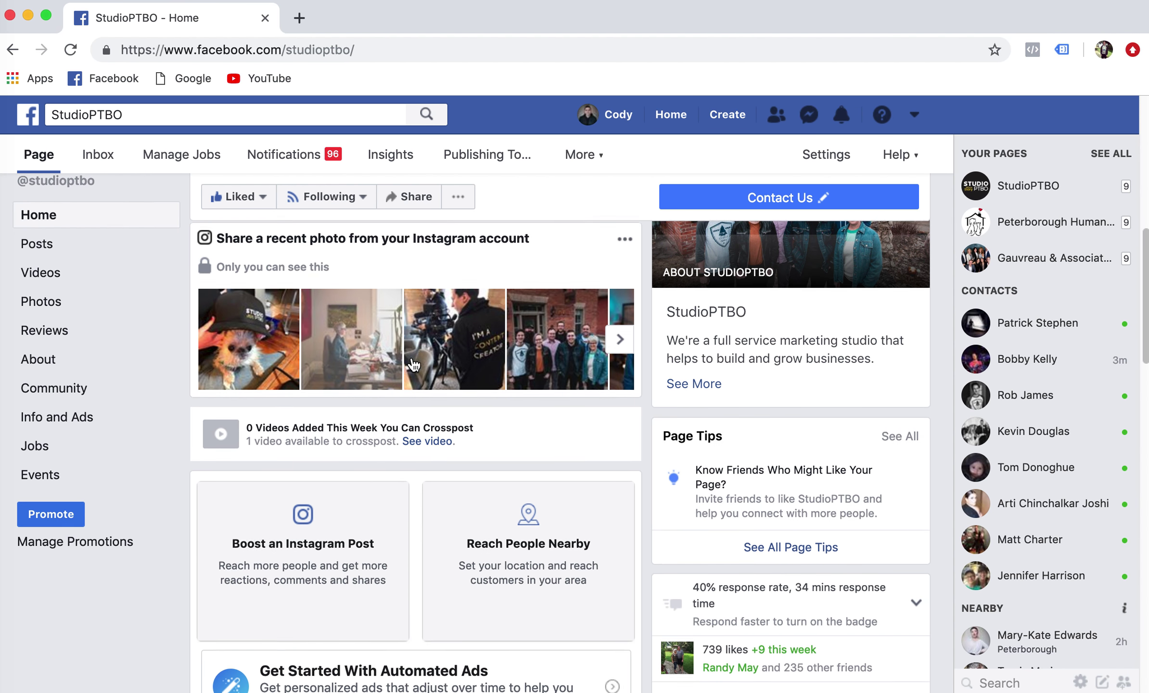
scroll(413, 365, "down", 12)
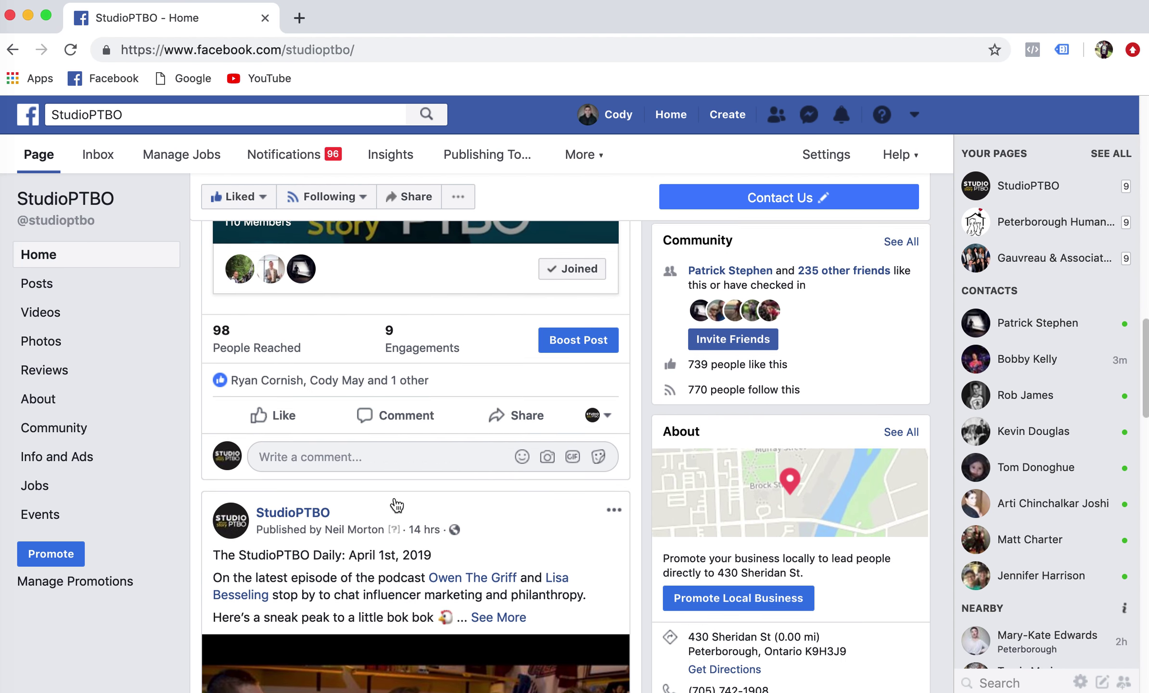
Step: Review the Boost Post audience, tracking and payment options for the Marketing Hacks group post, and close them without boosting
left_click(588, 360)
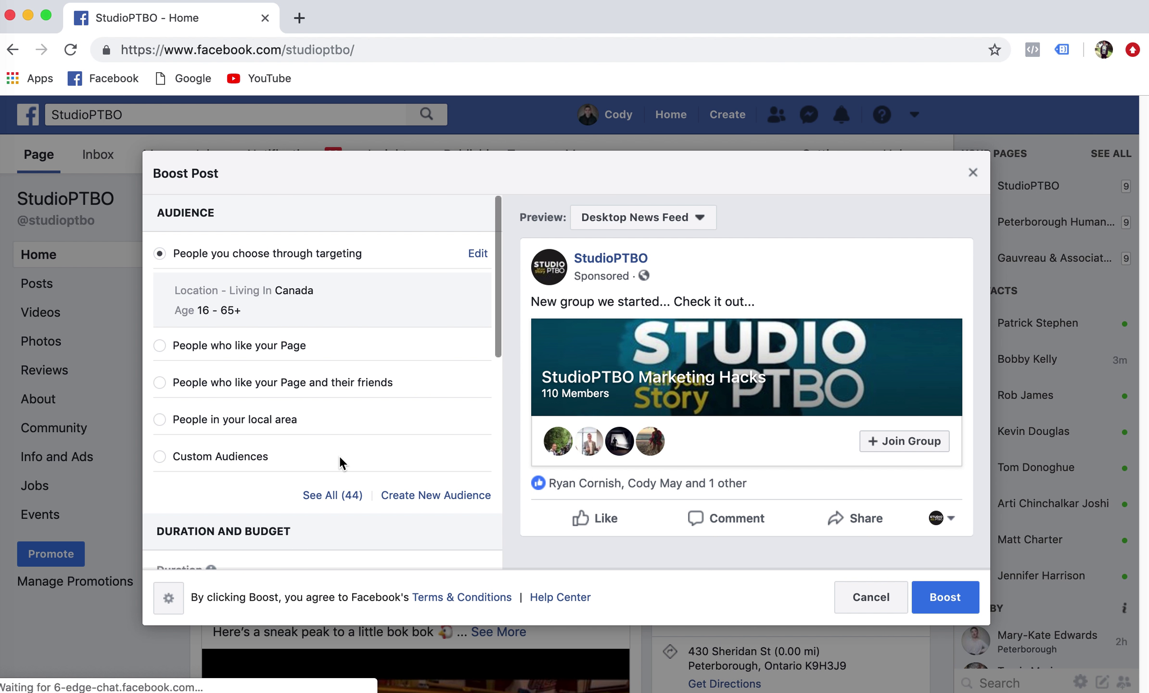
scroll(356, 289, "down", 15)
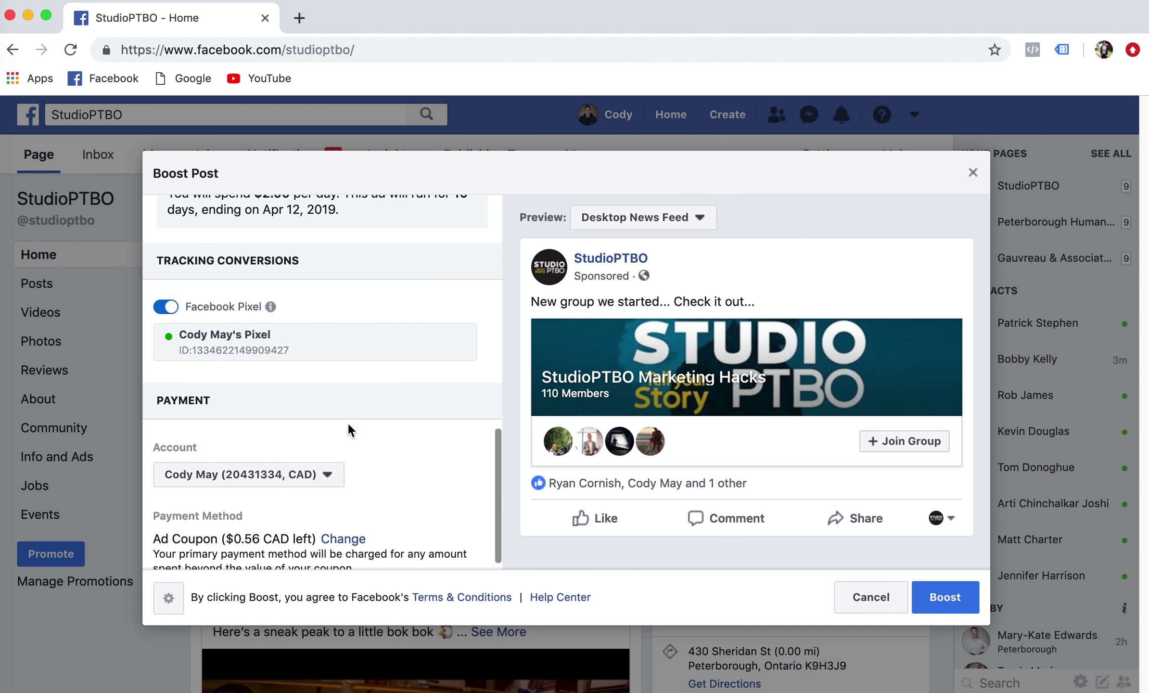
scroll(328, 505, "up", 10)
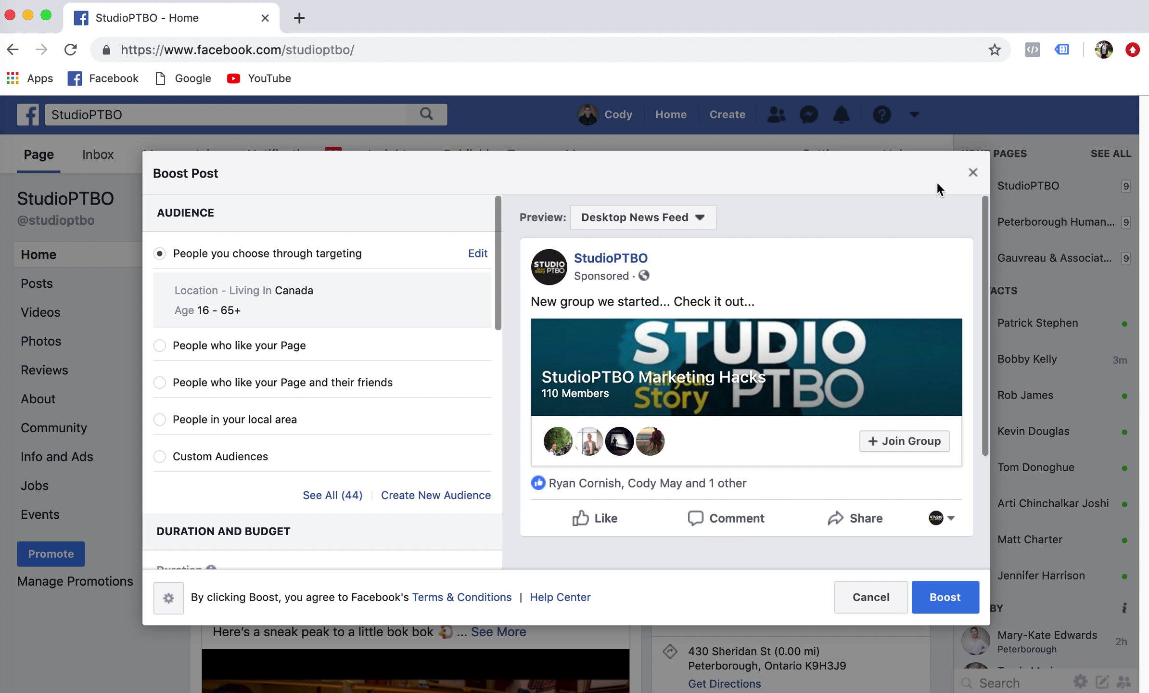
left_click(972, 174)
left_click(715, 375)
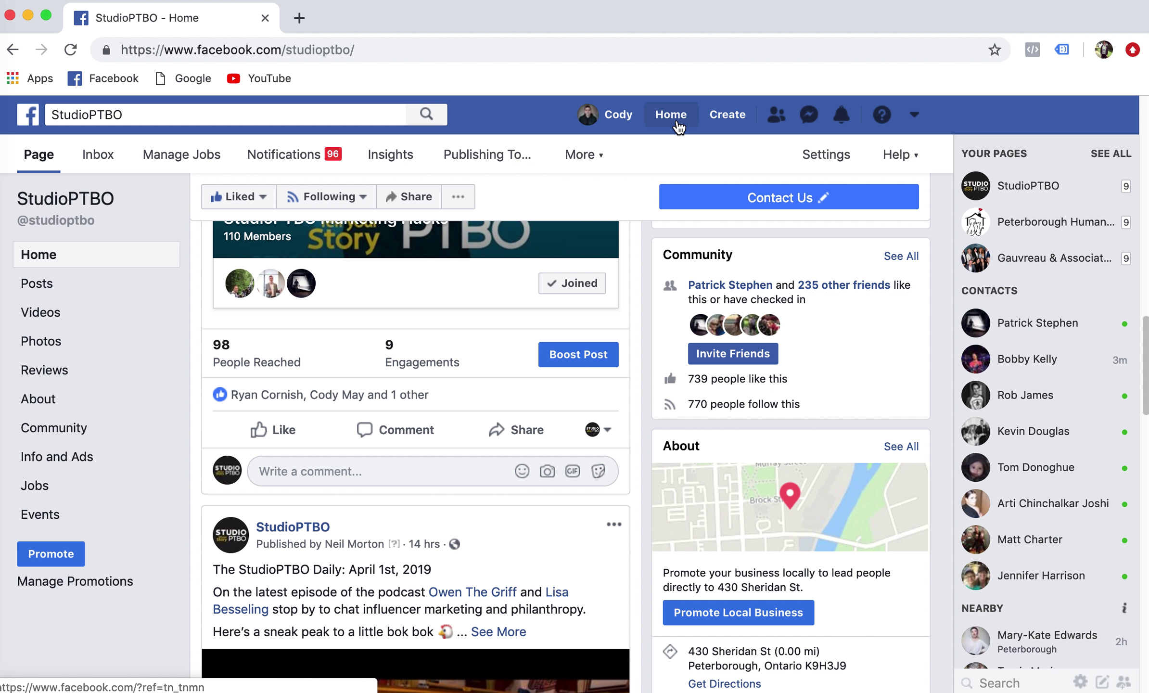
Step: Search Facebook for "ad manager", visit Ads Manager and open the listed ad account
left_click(228, 116)
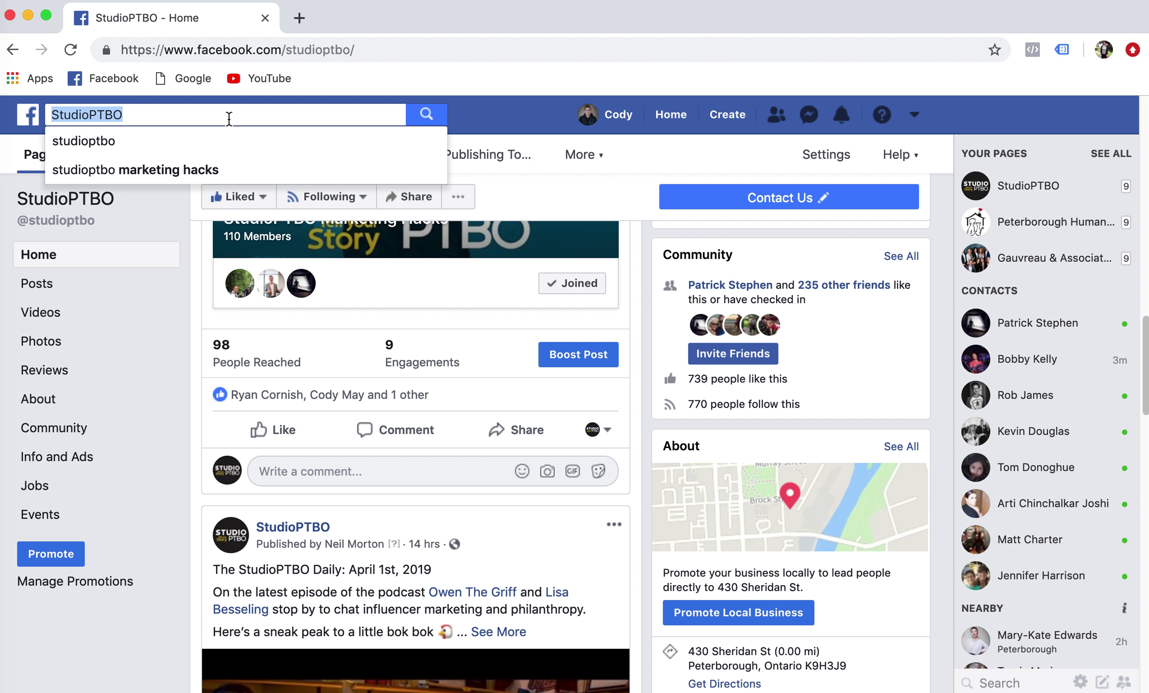
type("ad")
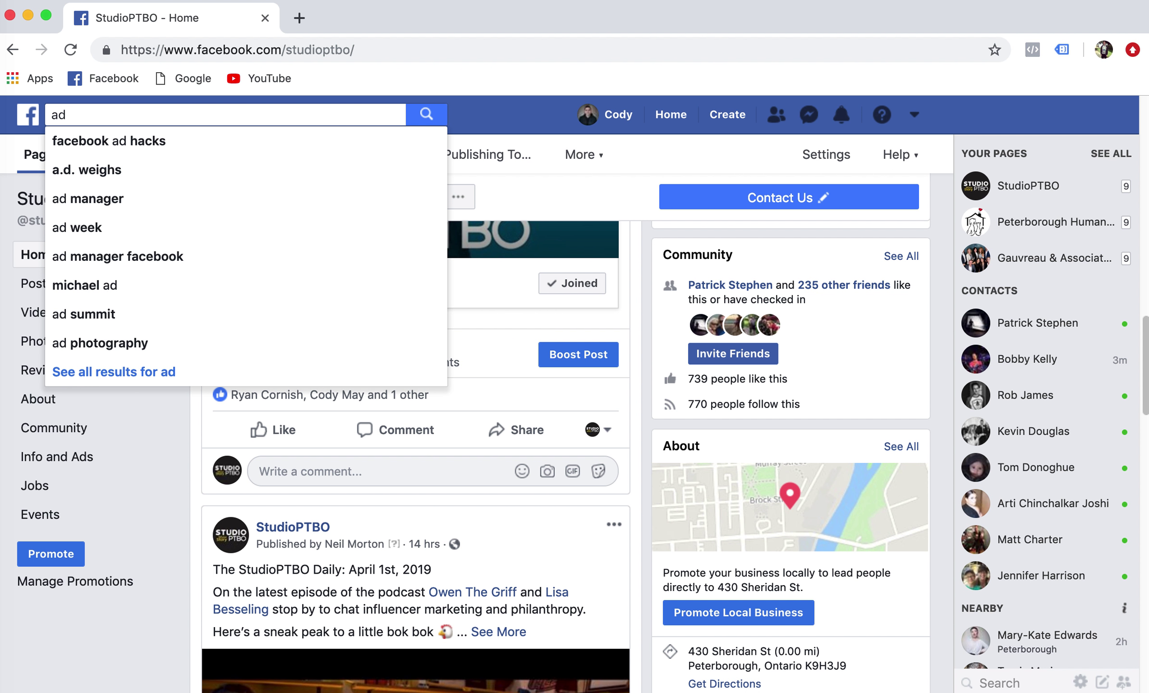
type(" mana")
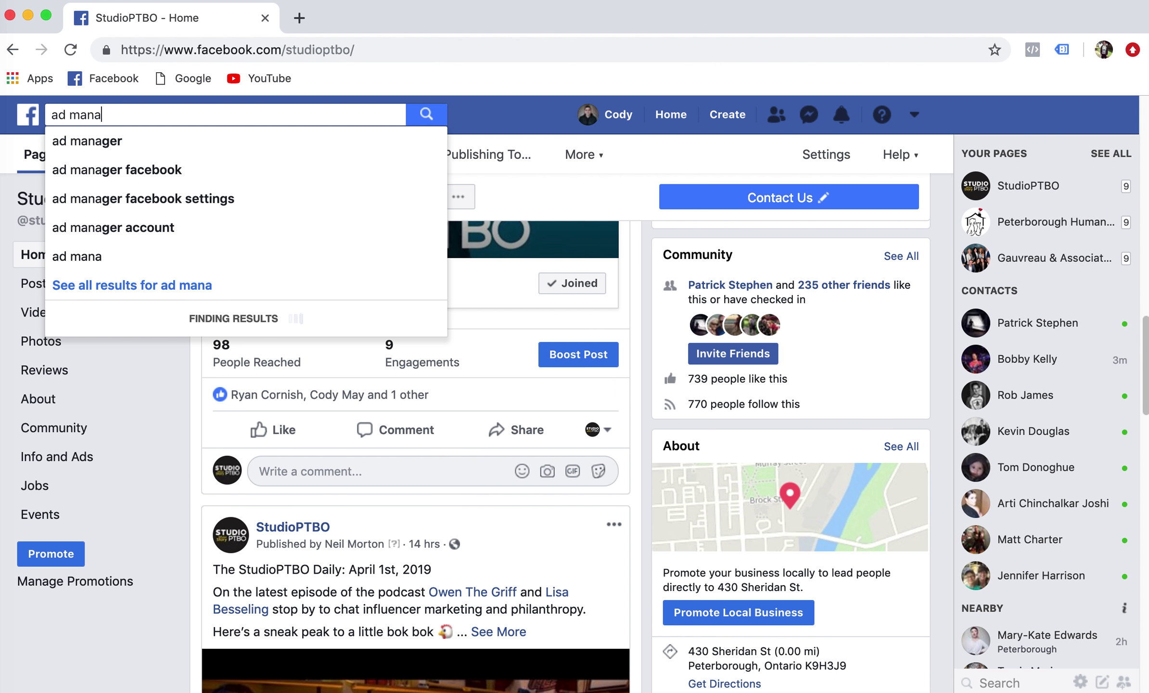
left_click(202, 141)
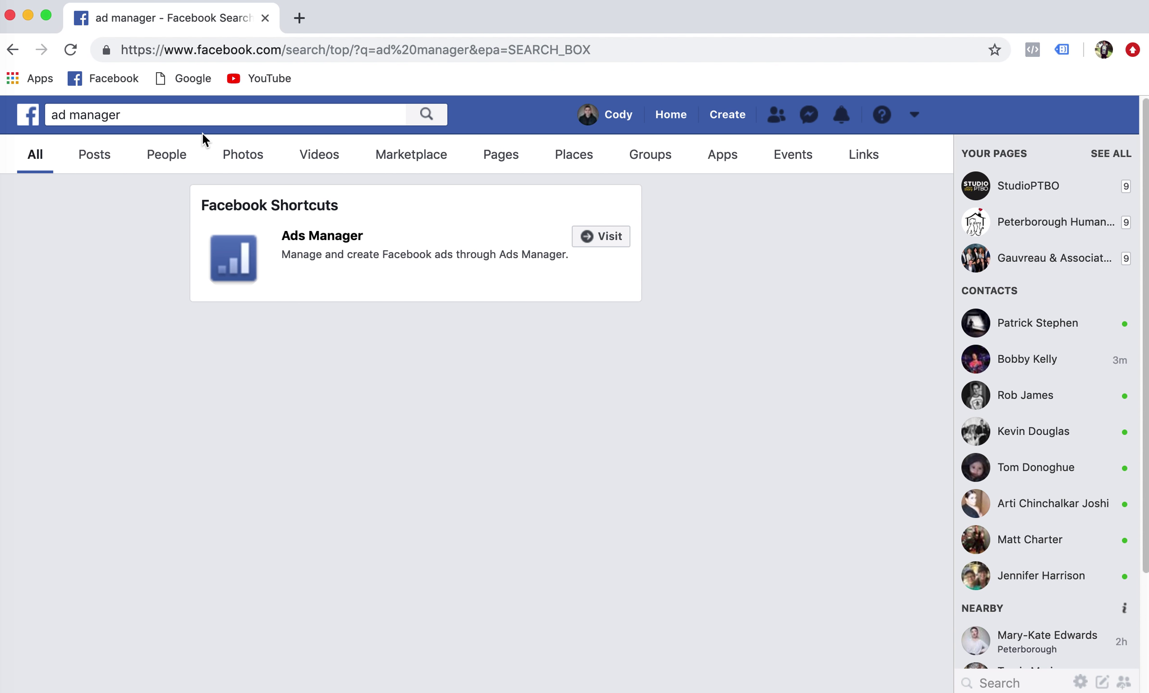
left_click(310, 237)
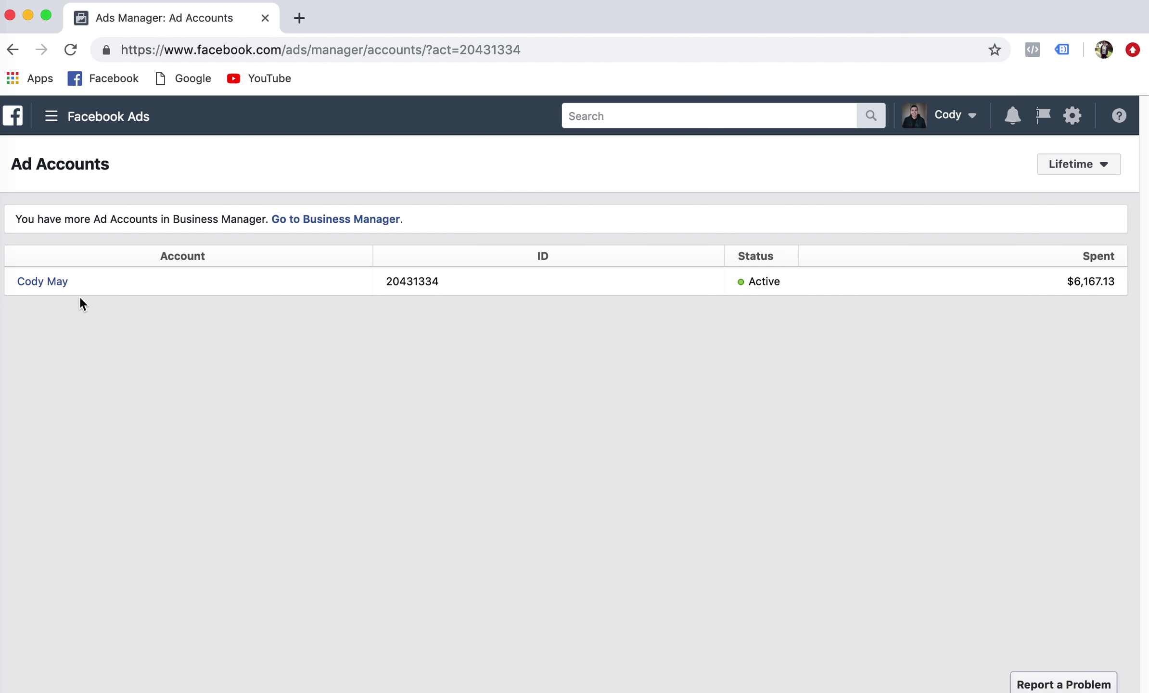
left_click(49, 289)
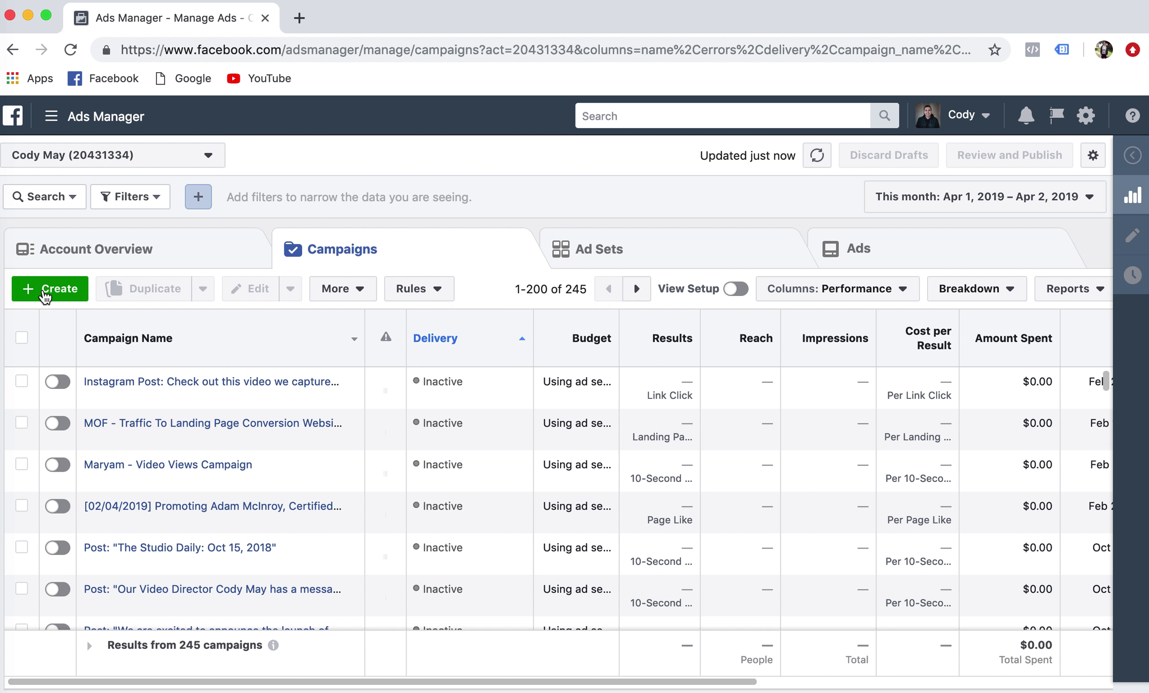
Step: Create a new campaign and choose Video views as its marketing objective
left_click(51, 289)
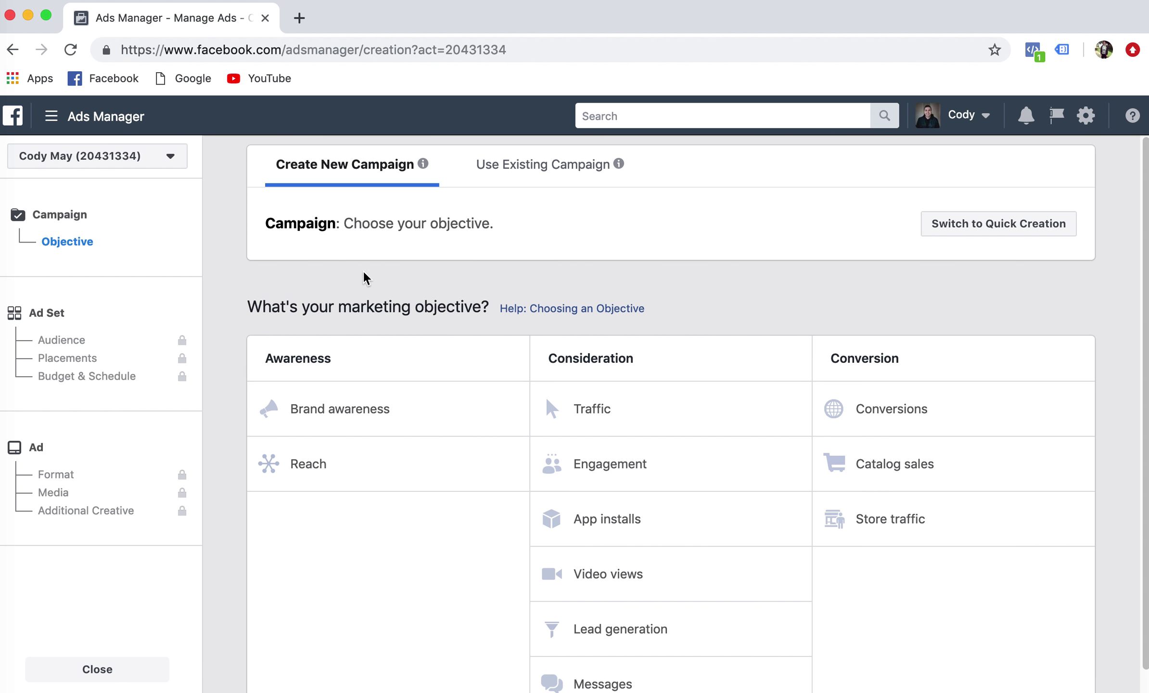
scroll(392, 212, "down", 1)
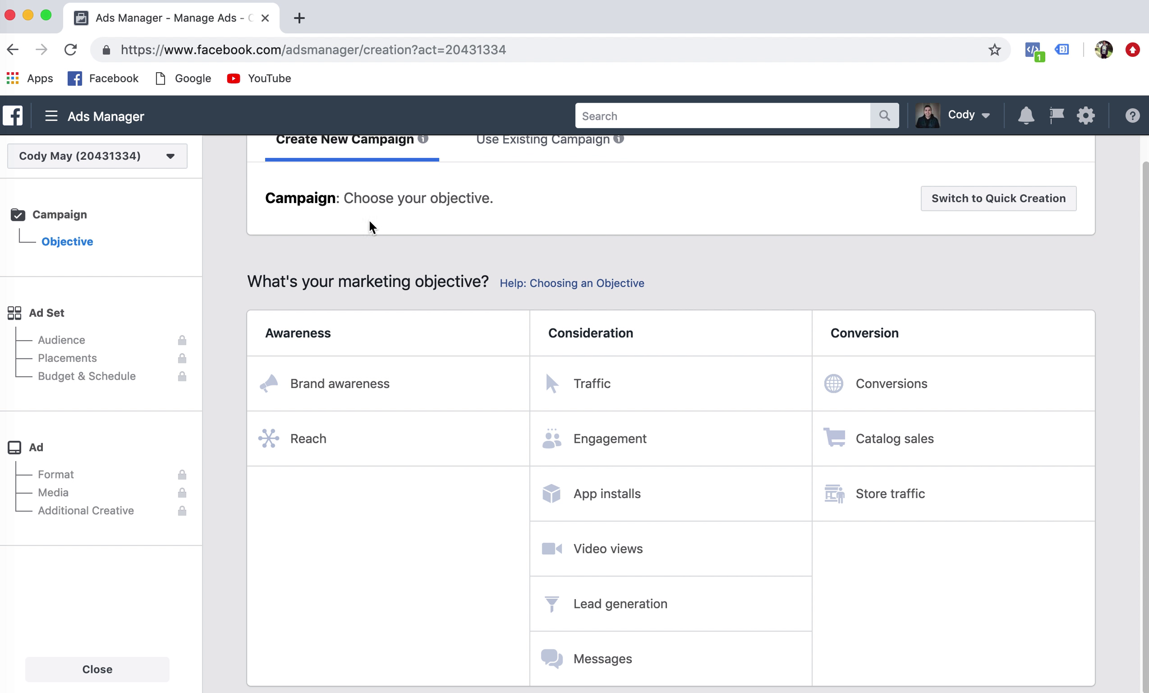
scroll(675, 273, "up", 1)
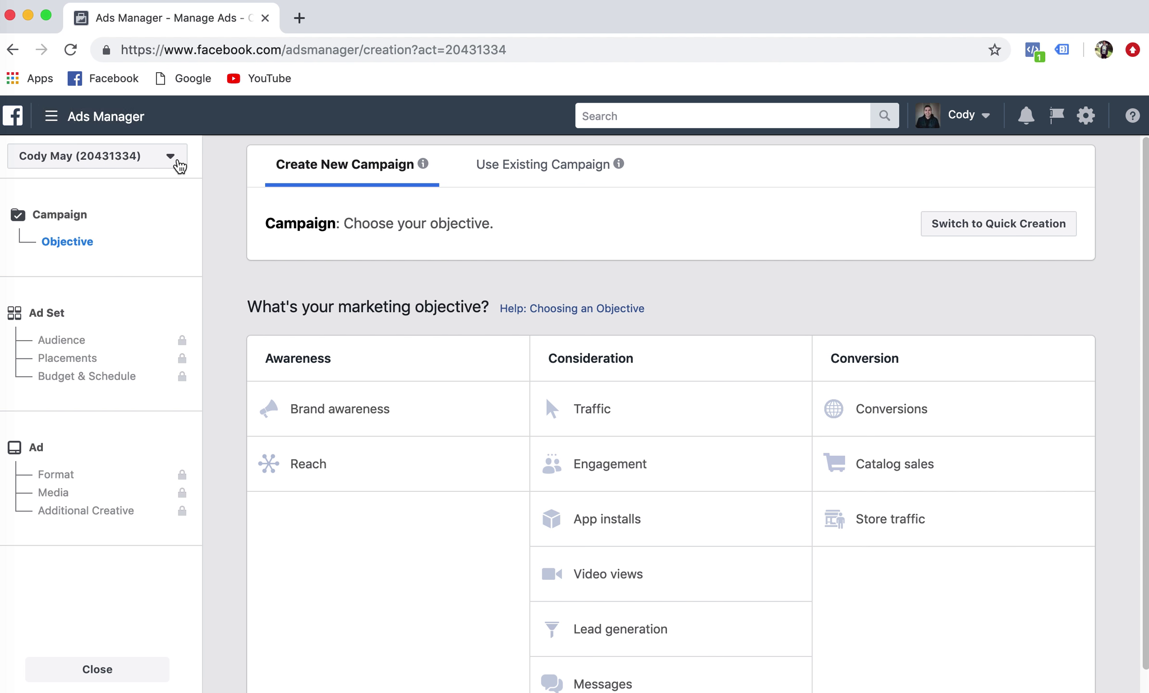
scroll(737, 462, "down", 1)
scroll(626, 210, "up", 1)
scroll(629, 210, "down", 1)
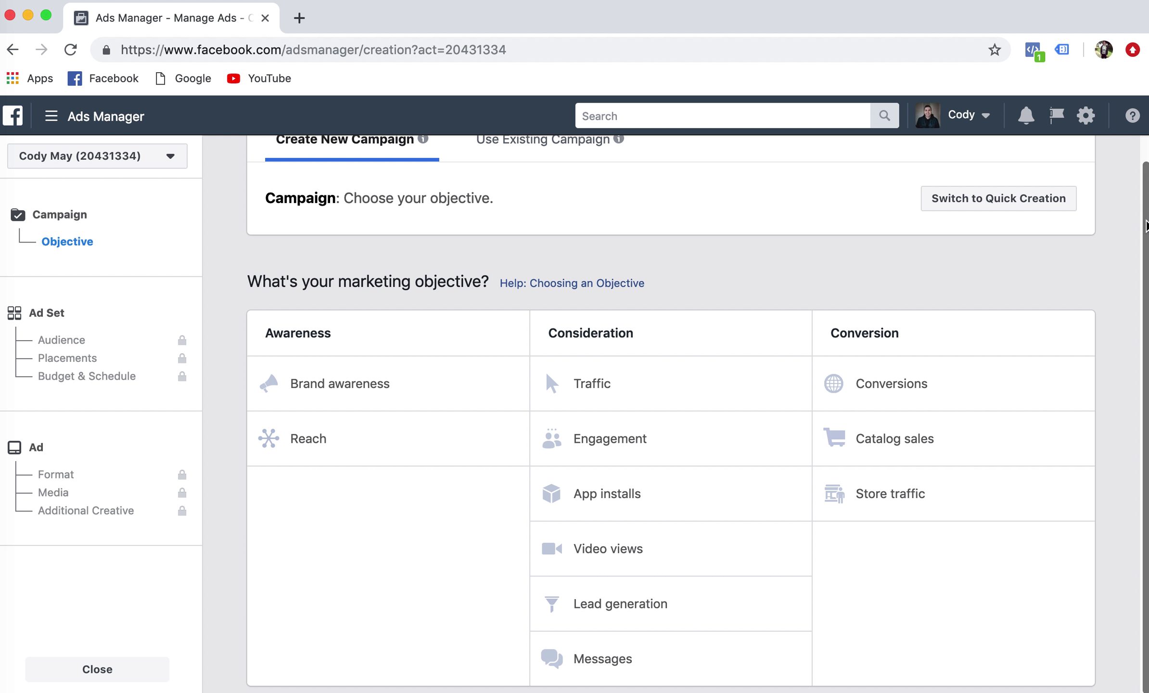
scroll(1147, 226, "up", 1)
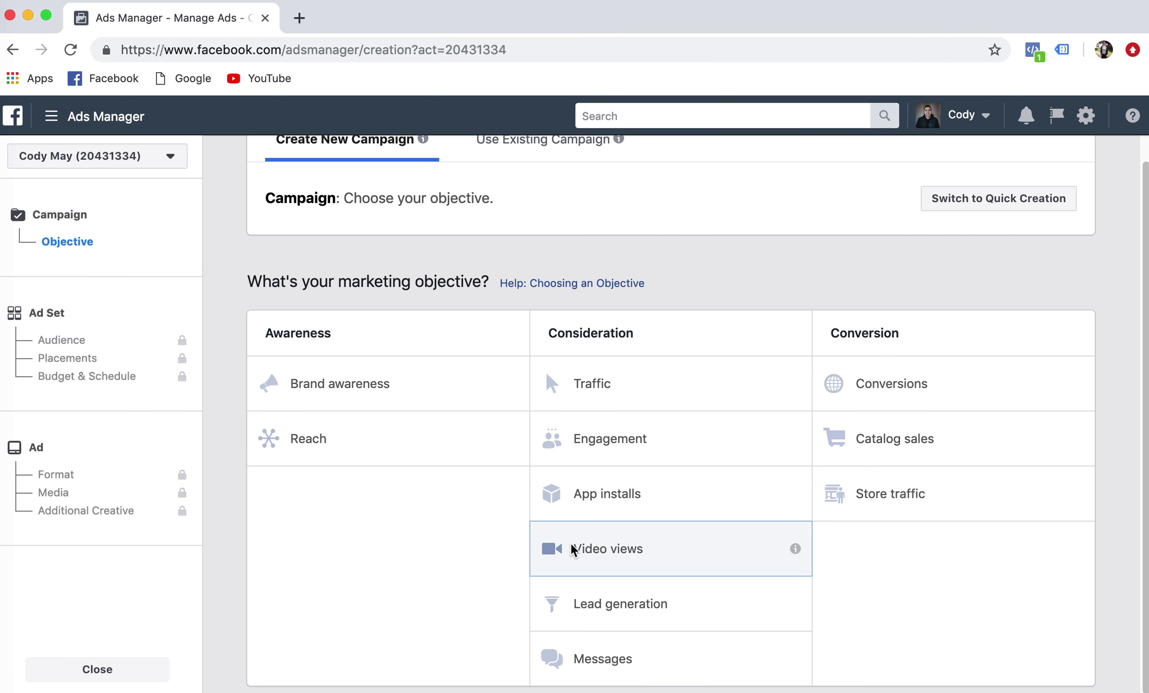
left_click(553, 549)
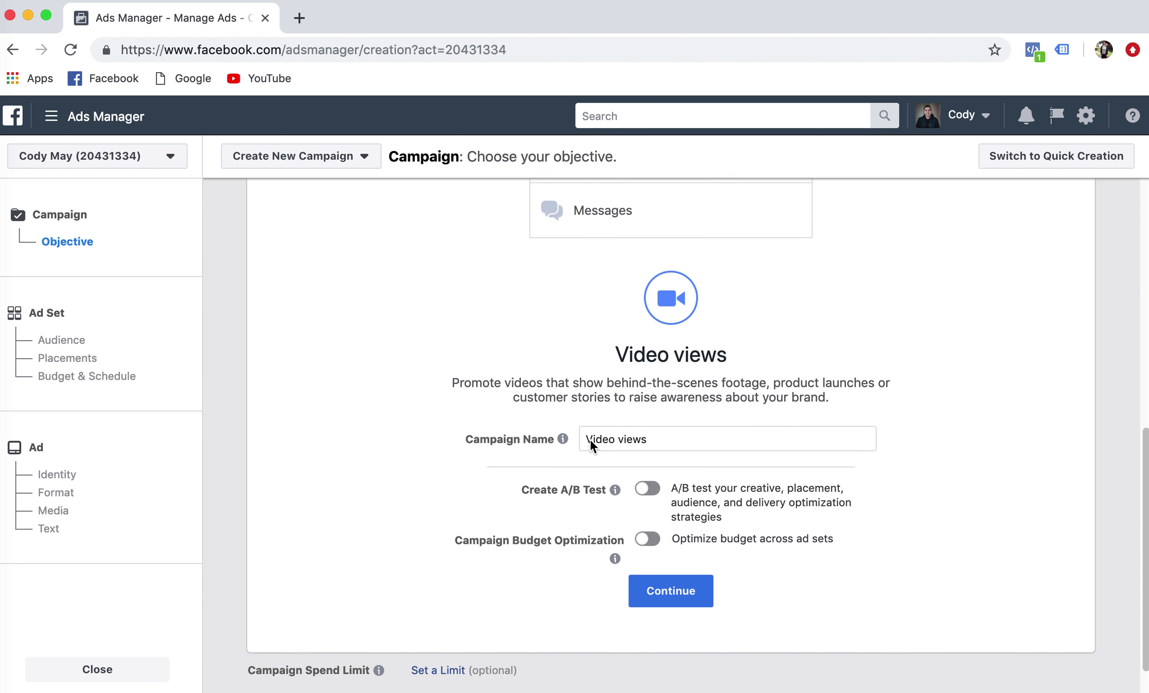
Step: Name the campaign "TOF - Video Views"
mouse_move(537, 453)
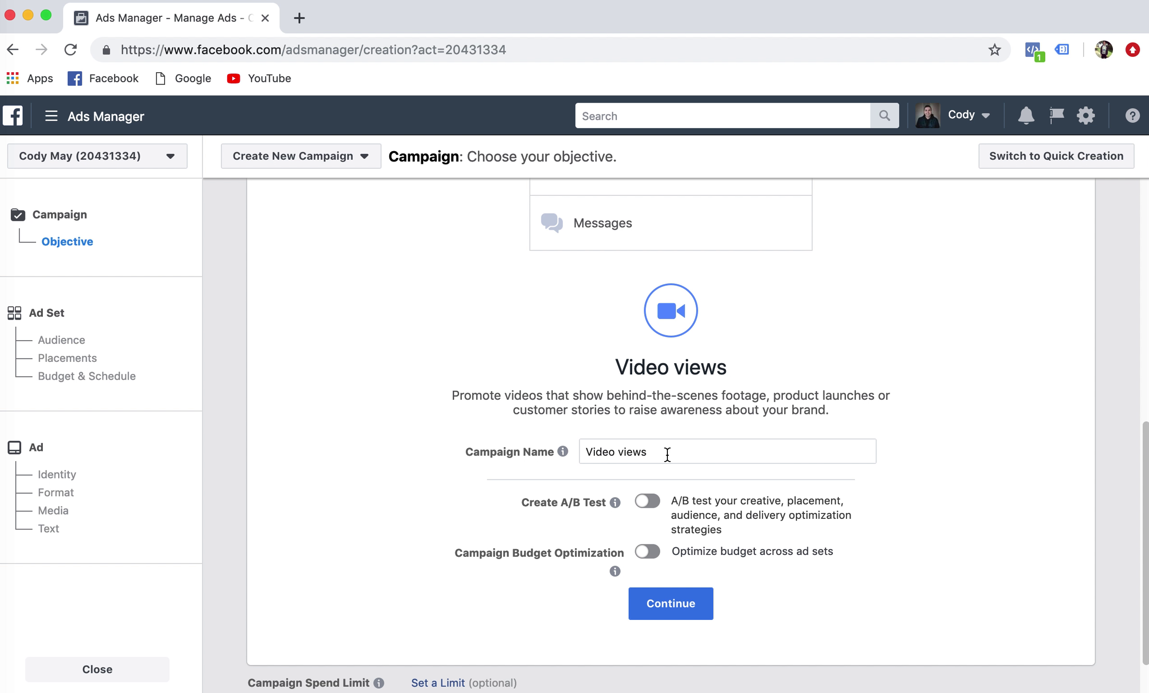
left_click_drag(668, 454, 511, 439)
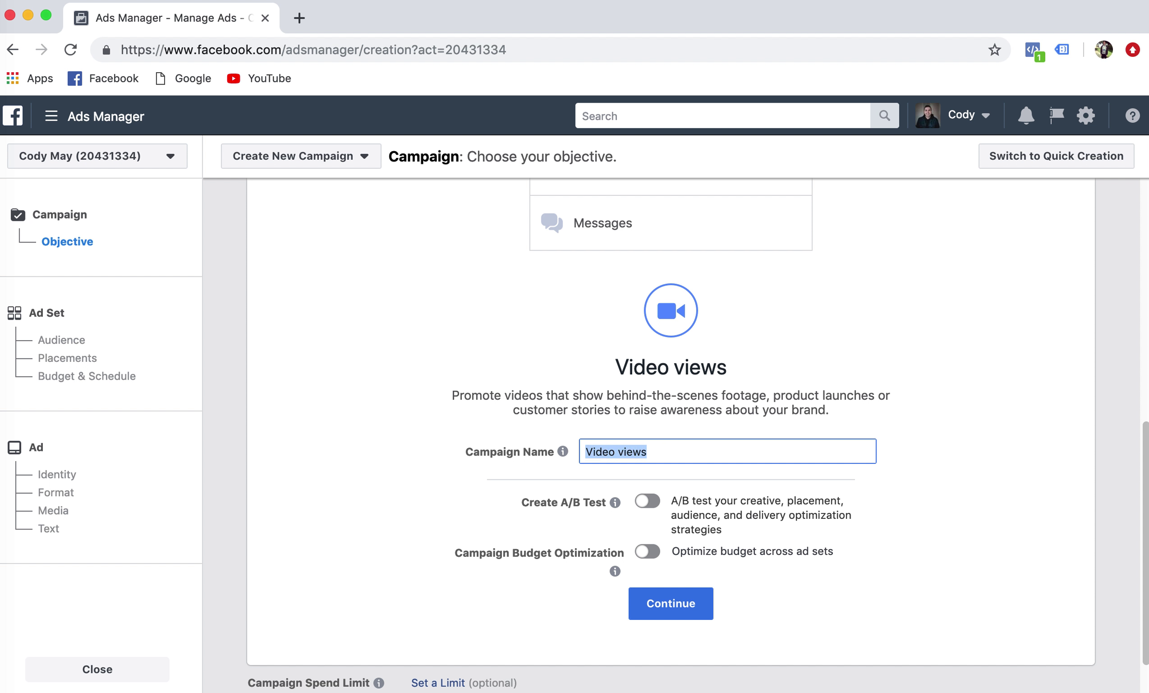
type("TOF -")
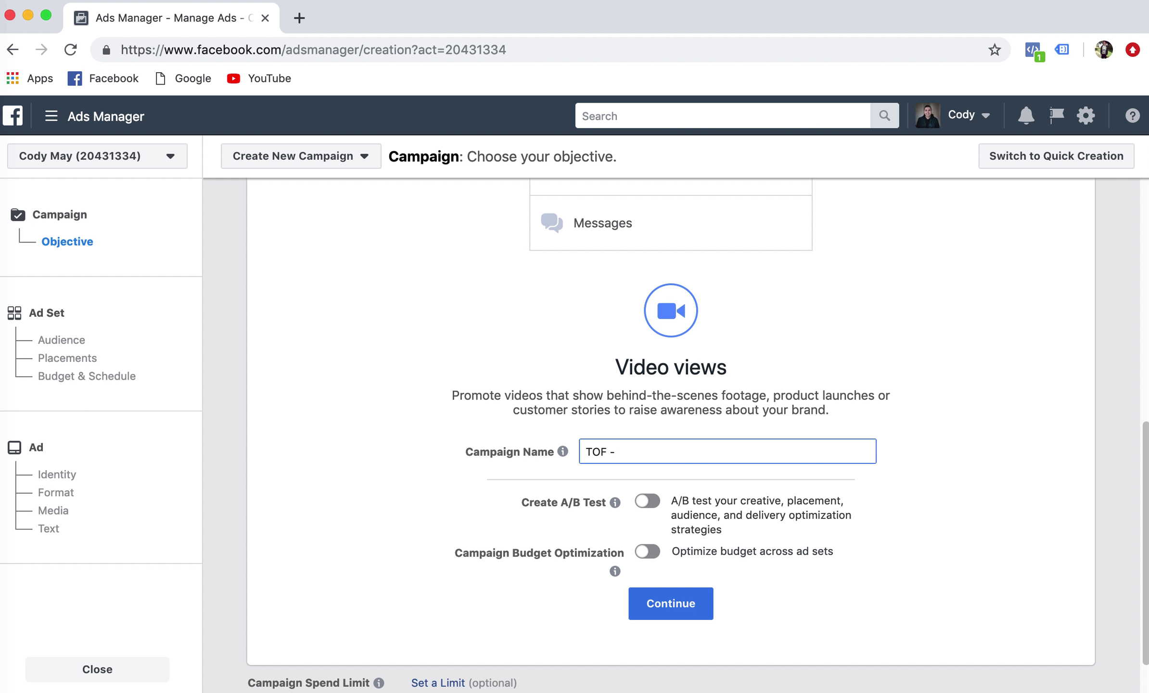
type("ideo Views")
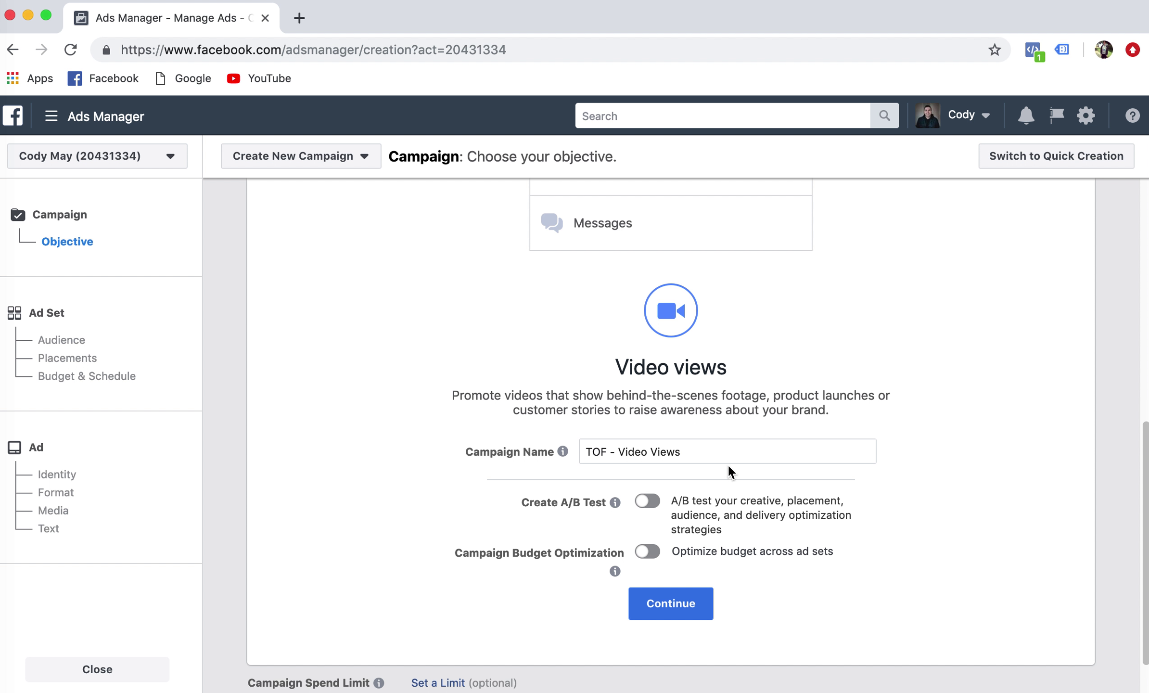
Step: Copy the campaign name and continue to the ad set settings
left_click_drag(727, 452, 583, 452)
key("super+c")
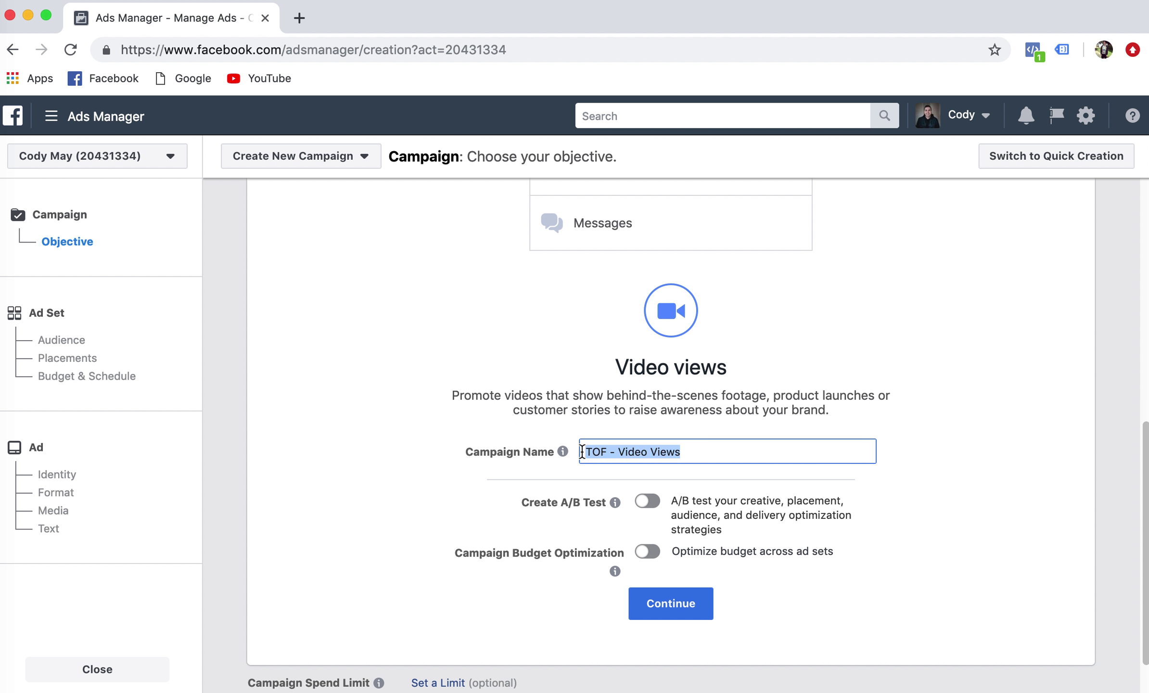
left_click(500, 419)
left_click(684, 620)
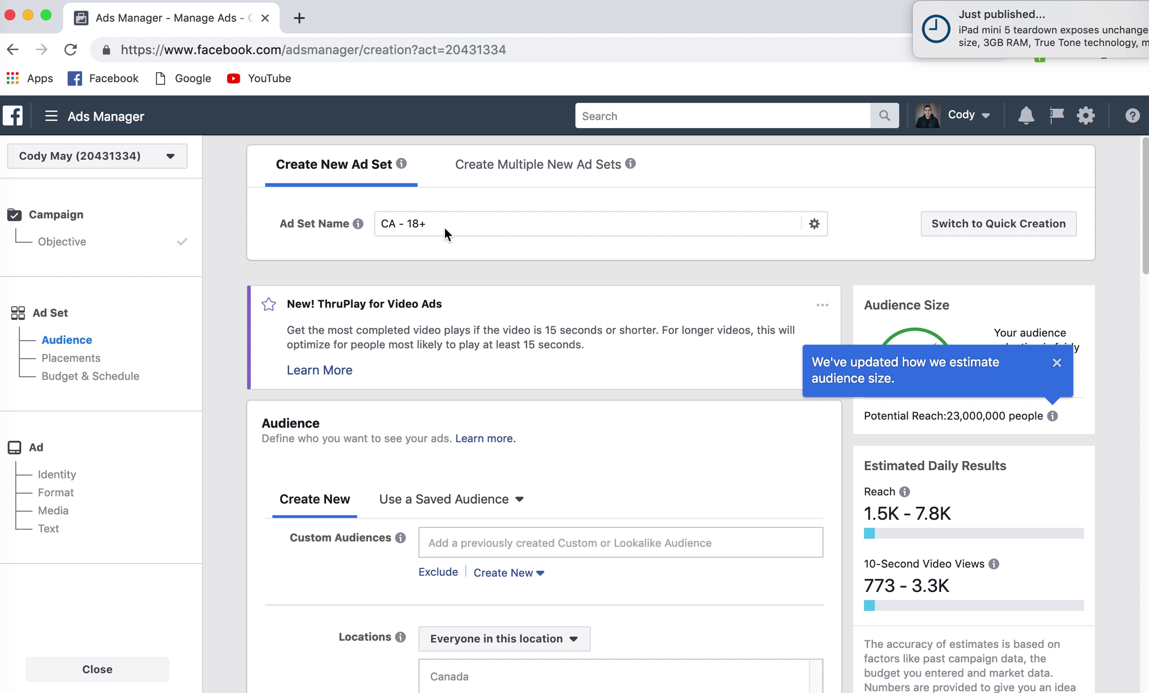
Step: Rename the ad set "TOF - Video Views Restaurant Owners", reusing the copied campaign name
left_click(444, 222)
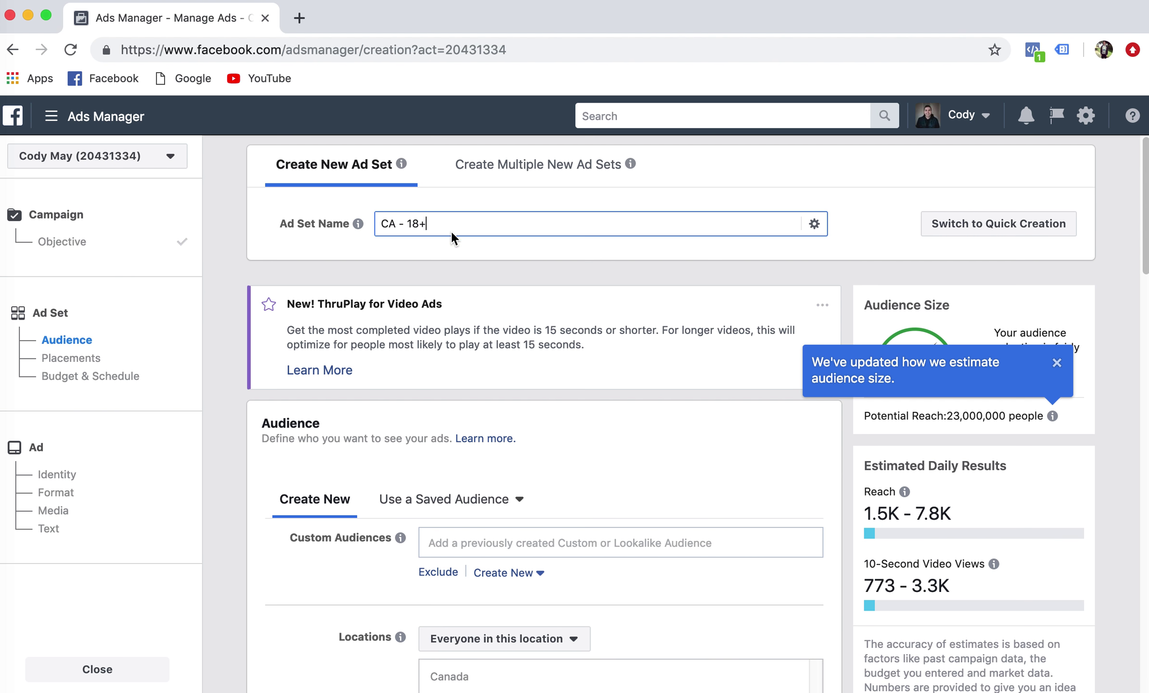
key("super+v")
scroll(545, 403, "down", 4)
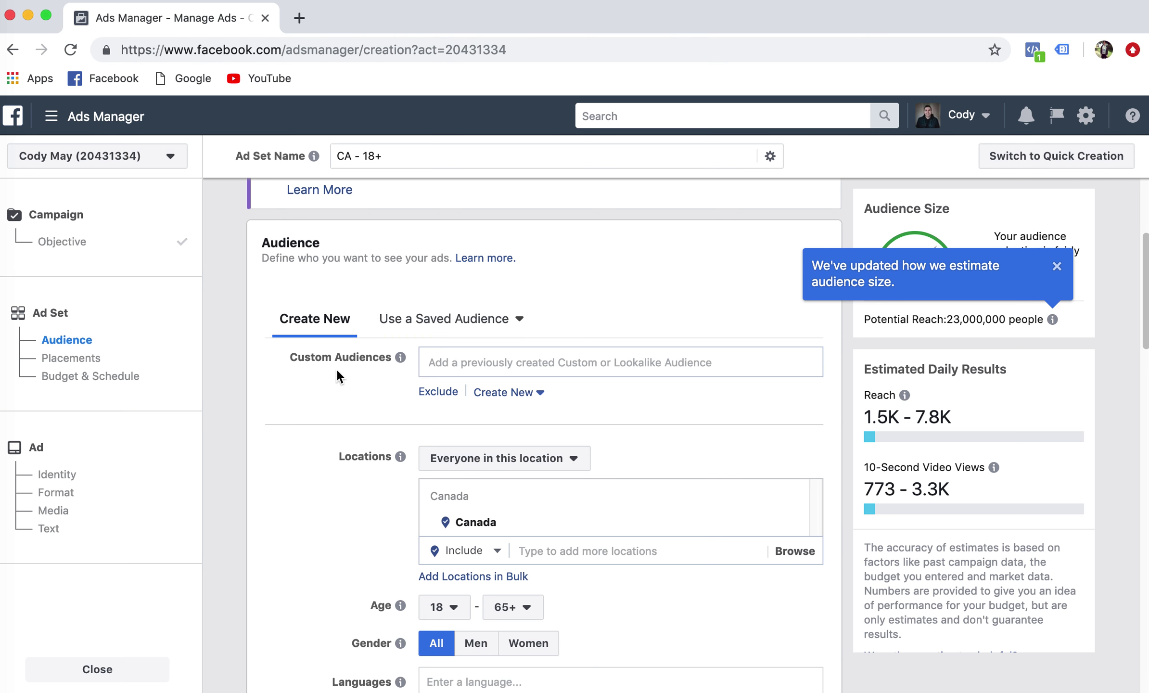
scroll(295, 207, "down", 8)
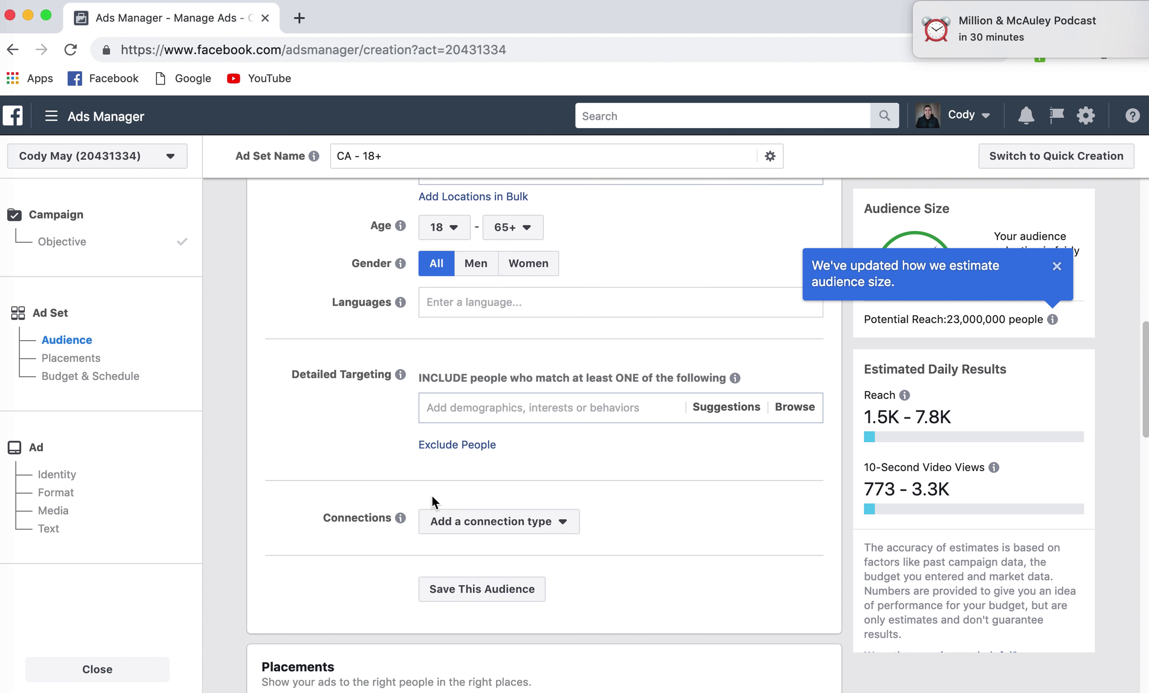
scroll(428, 483, "up", 10)
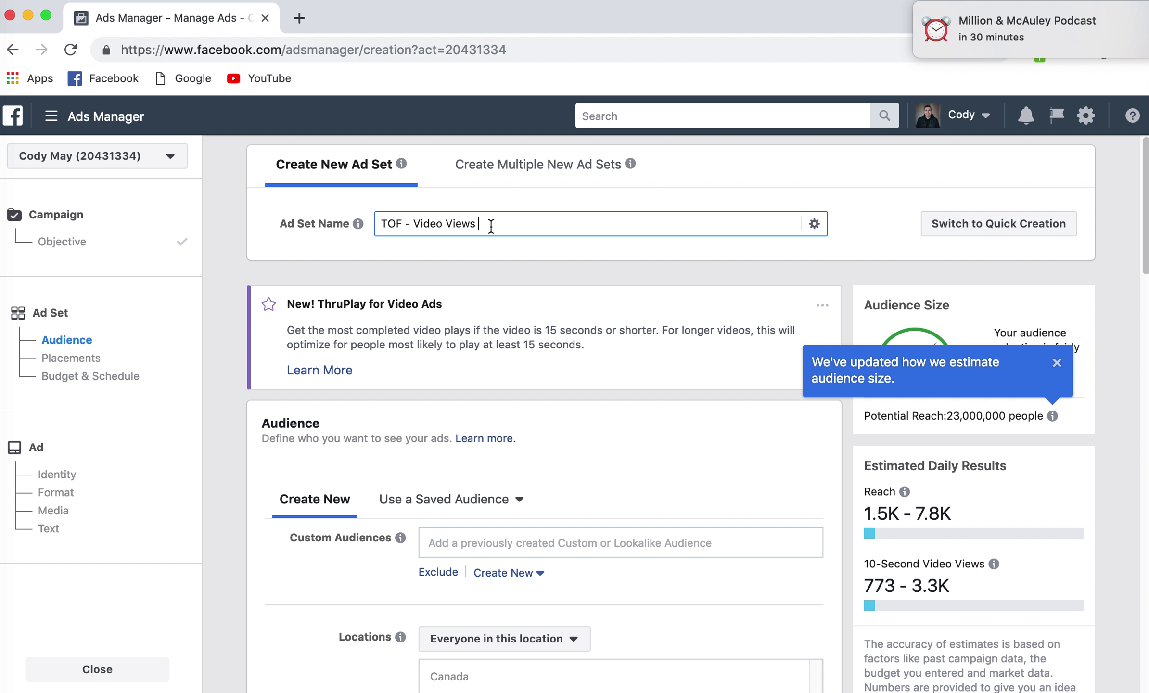
type("staurant Owners")
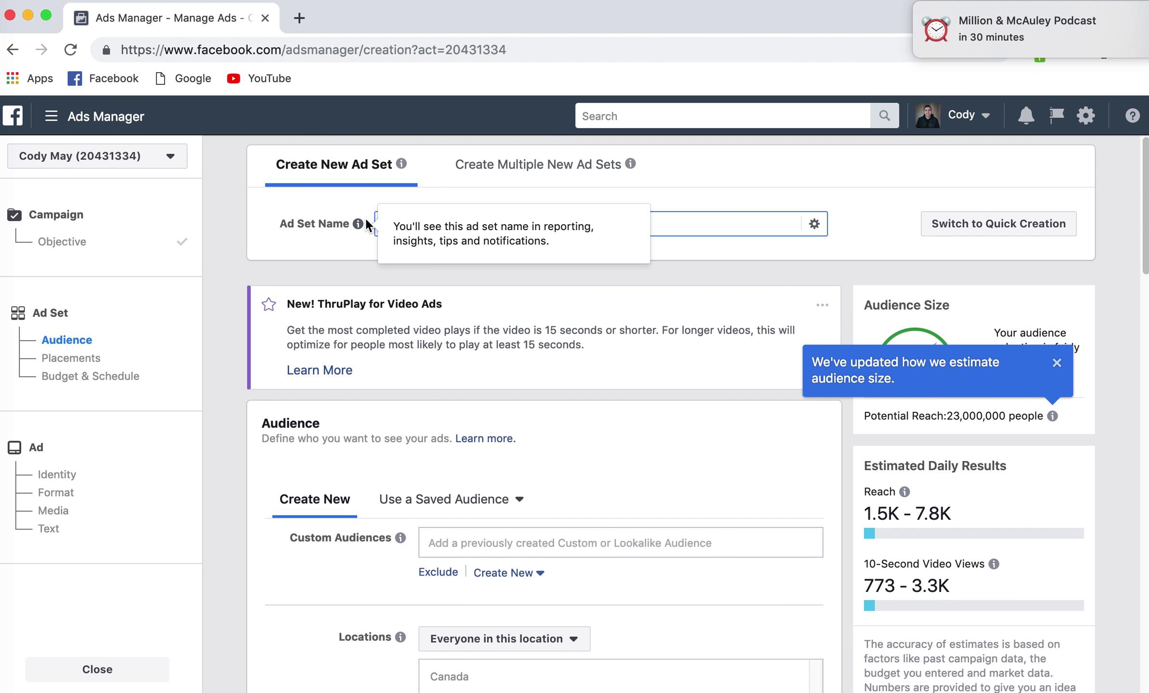
key("super+a")
Step: Replace Canada with Peterborough, Ontario as the ad set's audience location
scroll(612, 300, "down", 3)
scroll(611, 309, "down", 2)
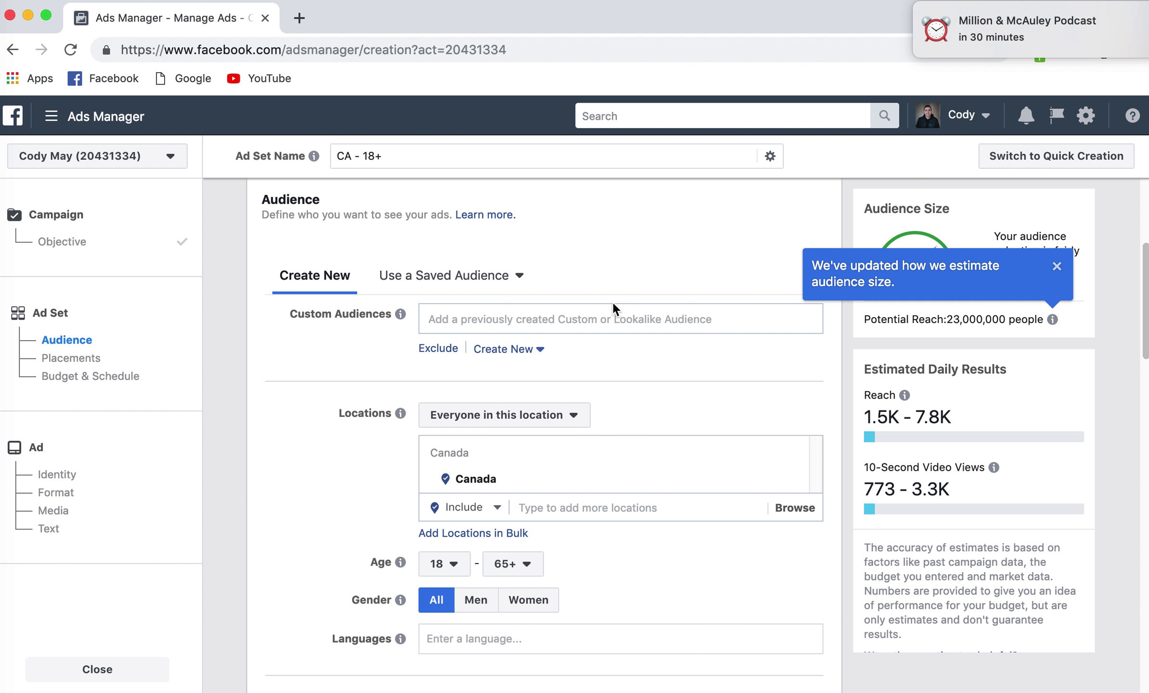
left_click(791, 481)
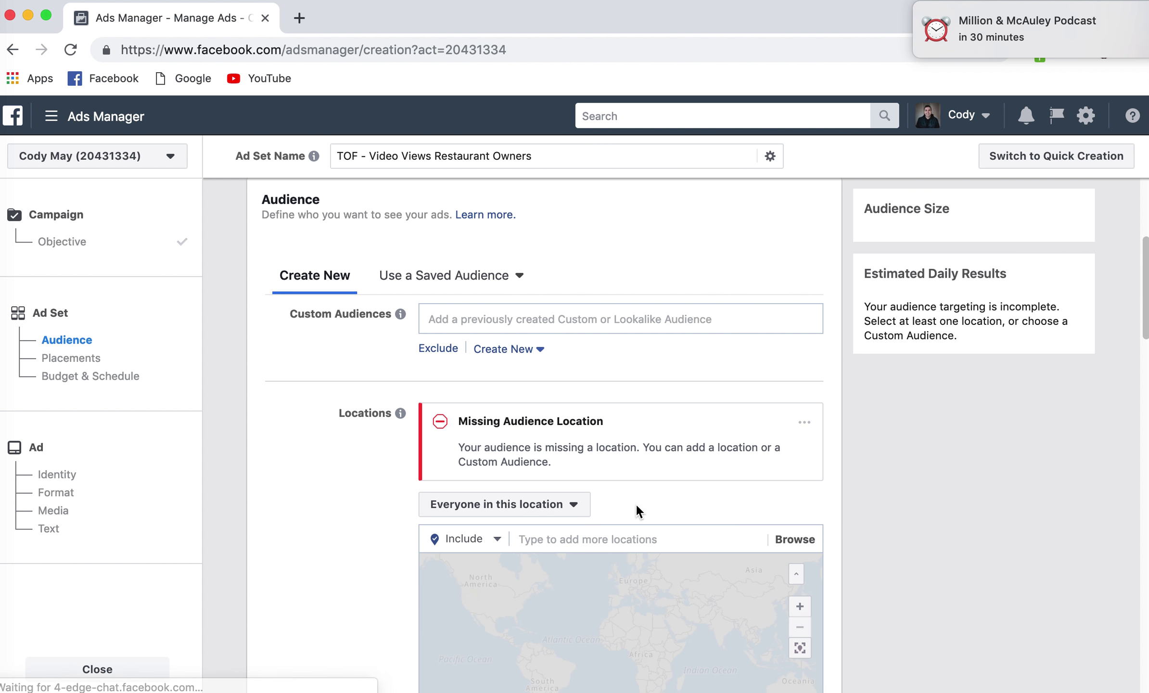
left_click(568, 536)
type("peterborou")
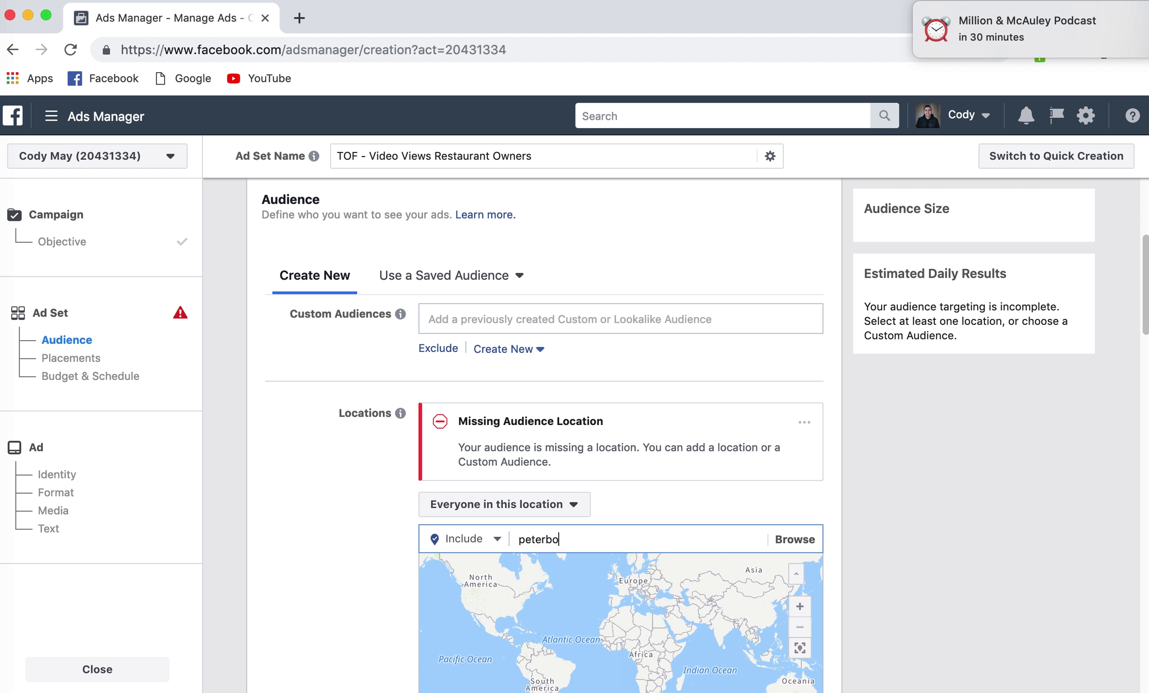
left_click(610, 591)
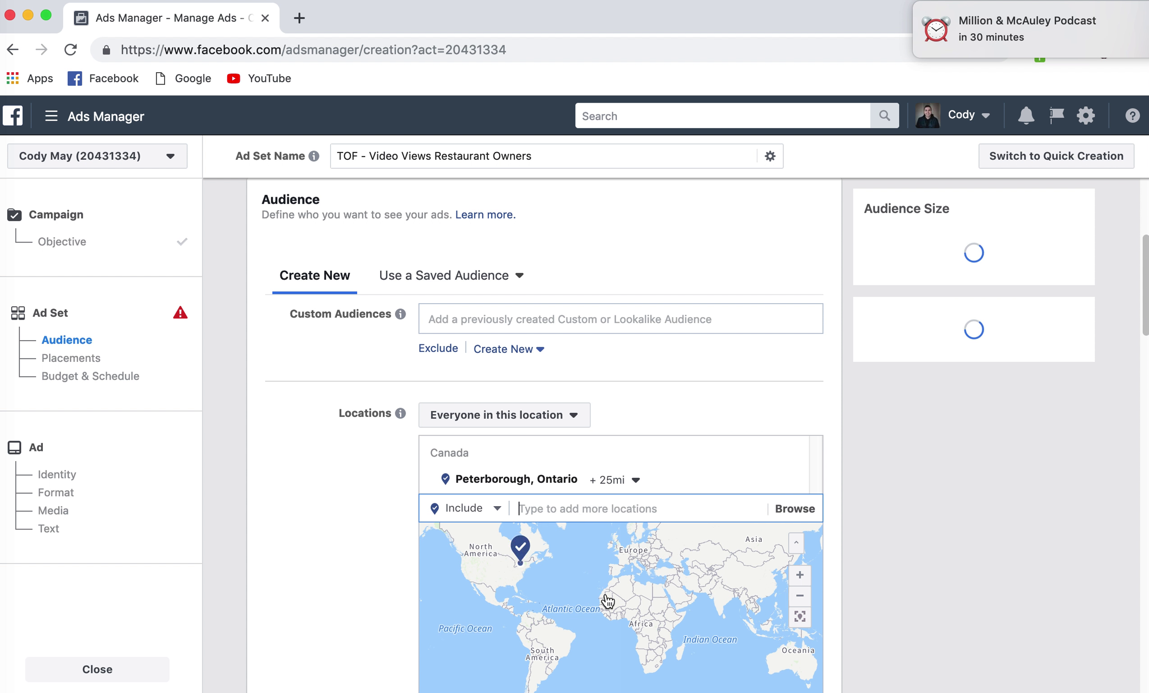
Step: Set the audience's age range from 28 to 55
scroll(504, 549, "down", 3)
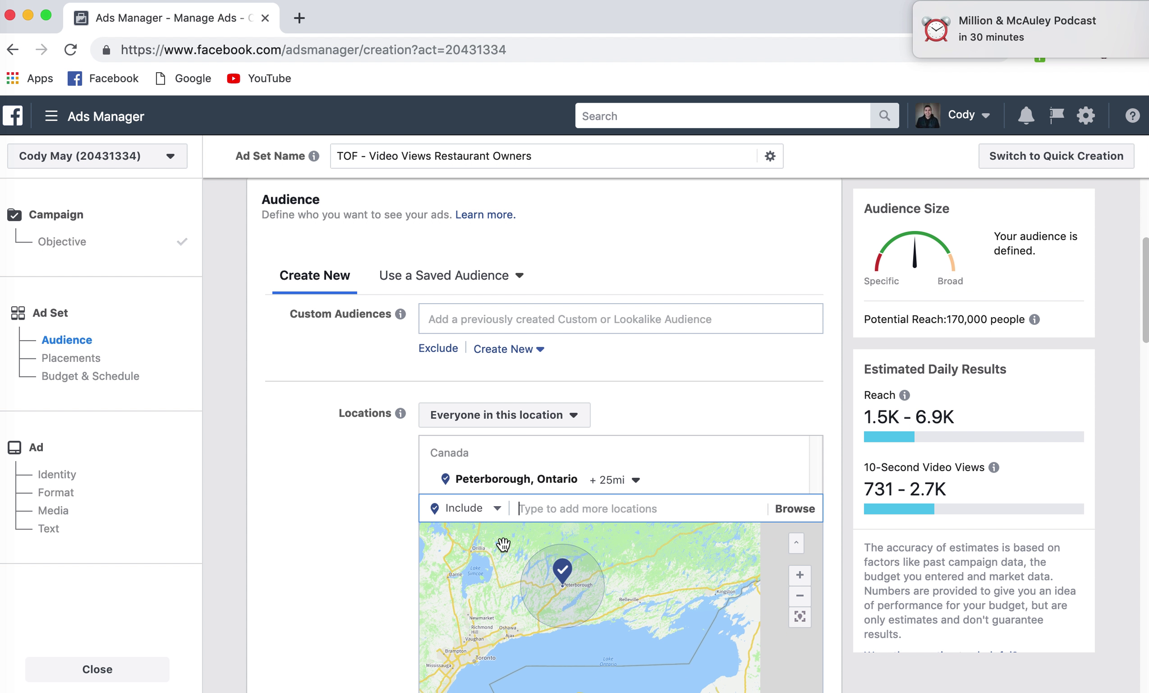
scroll(397, 508, "down", 10)
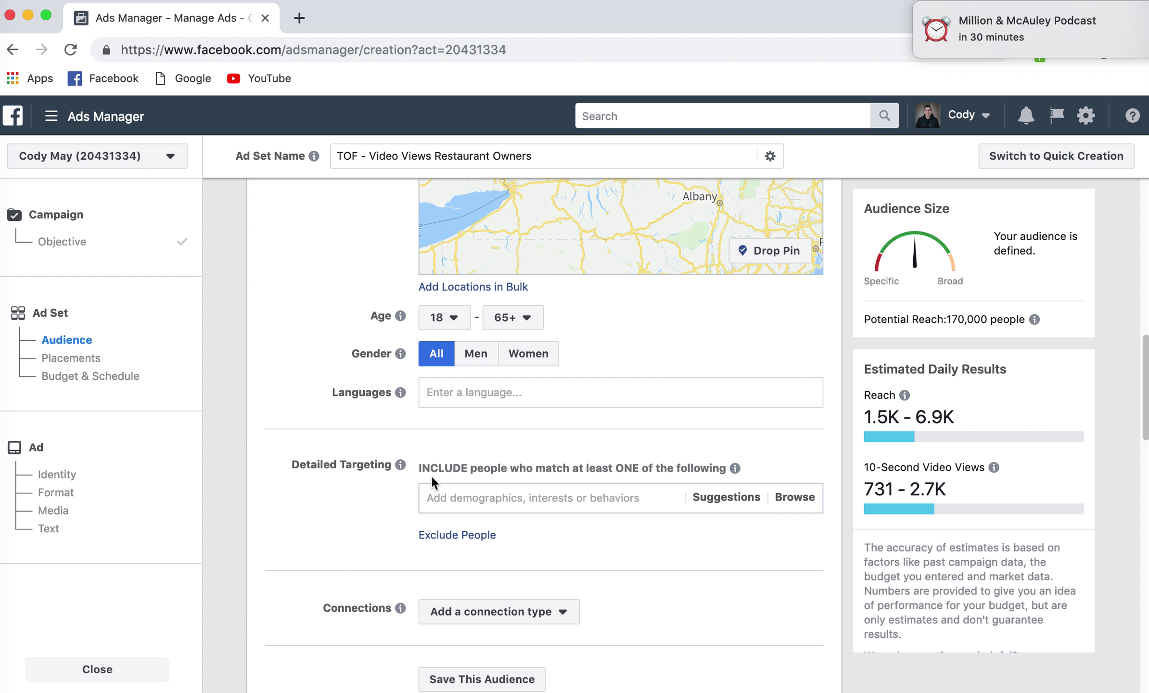
scroll(492, 489, "up", 3)
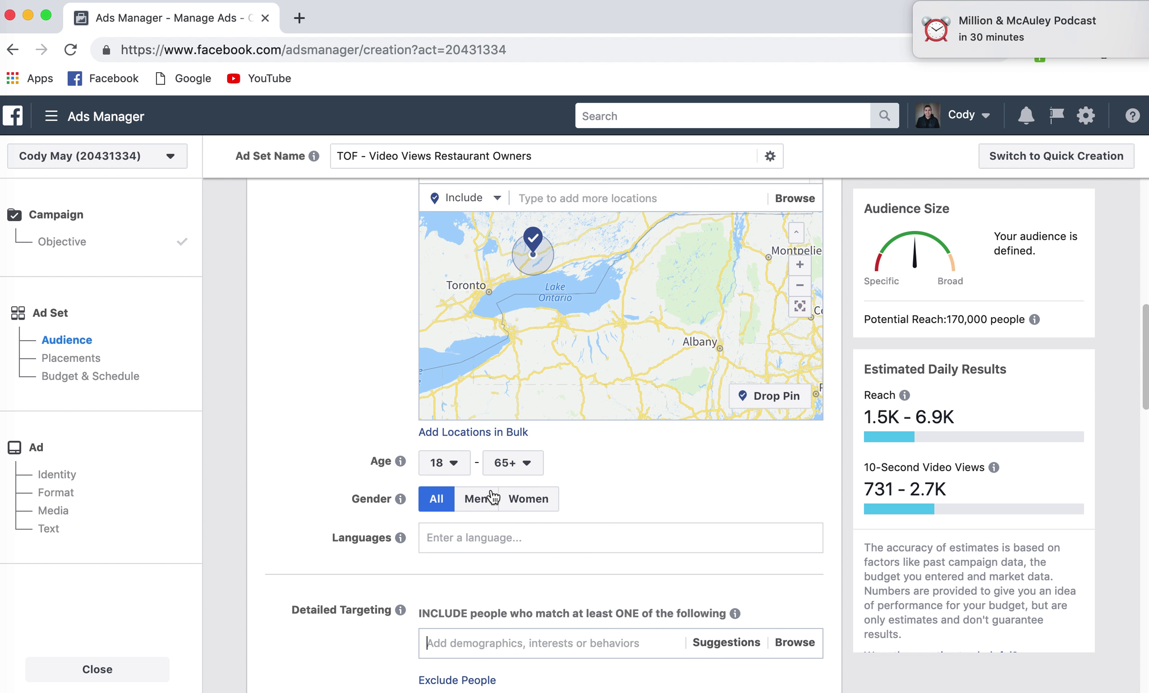
left_click(441, 462)
scroll(465, 345, "down", 4)
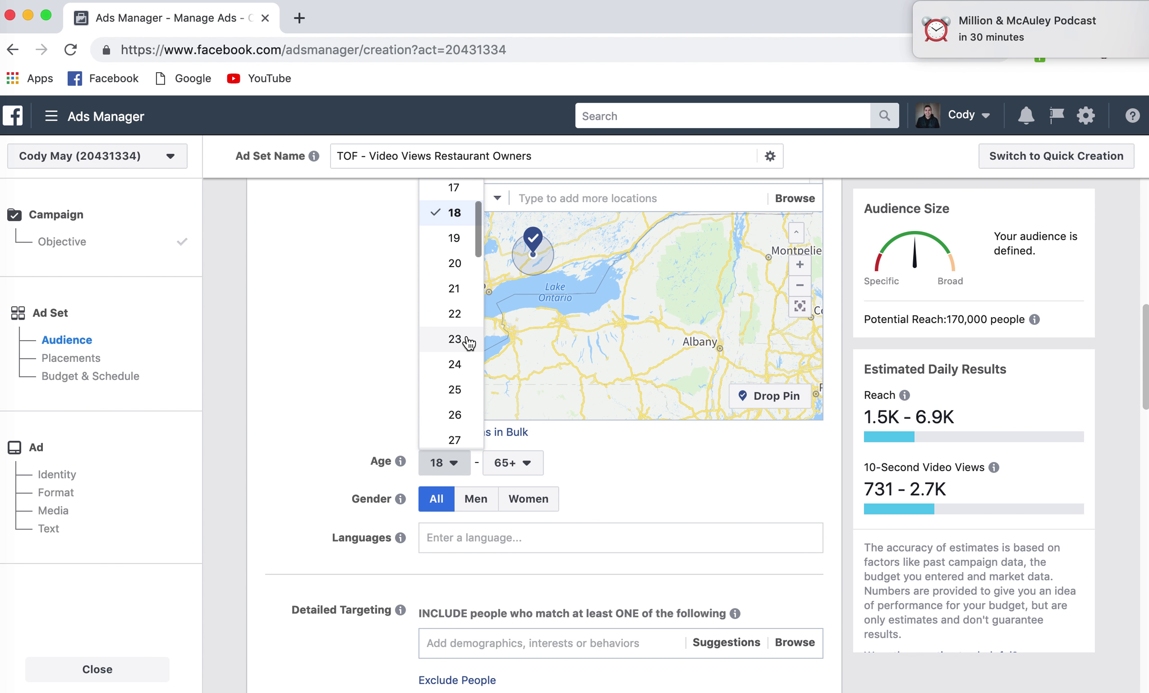
left_click(461, 405)
left_click(510, 464)
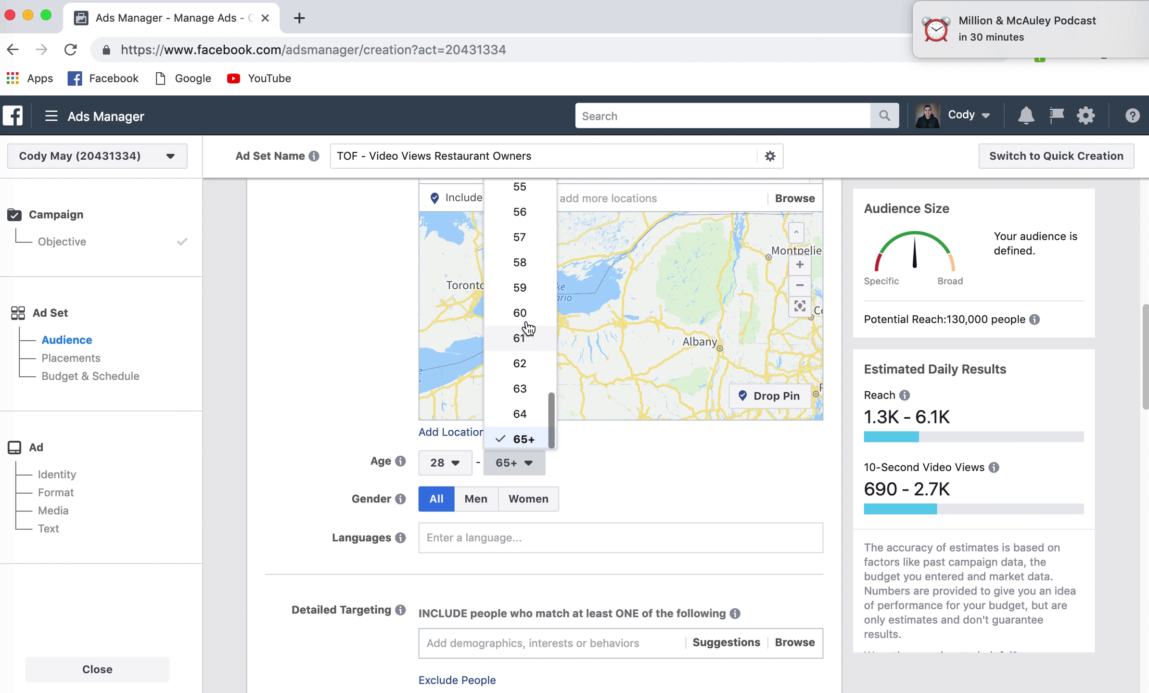
left_click(530, 212)
Step: Search detailed targeting for "restaurant owner" and include the Restaurant Owner job title
scroll(530, 241, "down", 2)
scroll(329, 469, "down", 1)
left_click(487, 502)
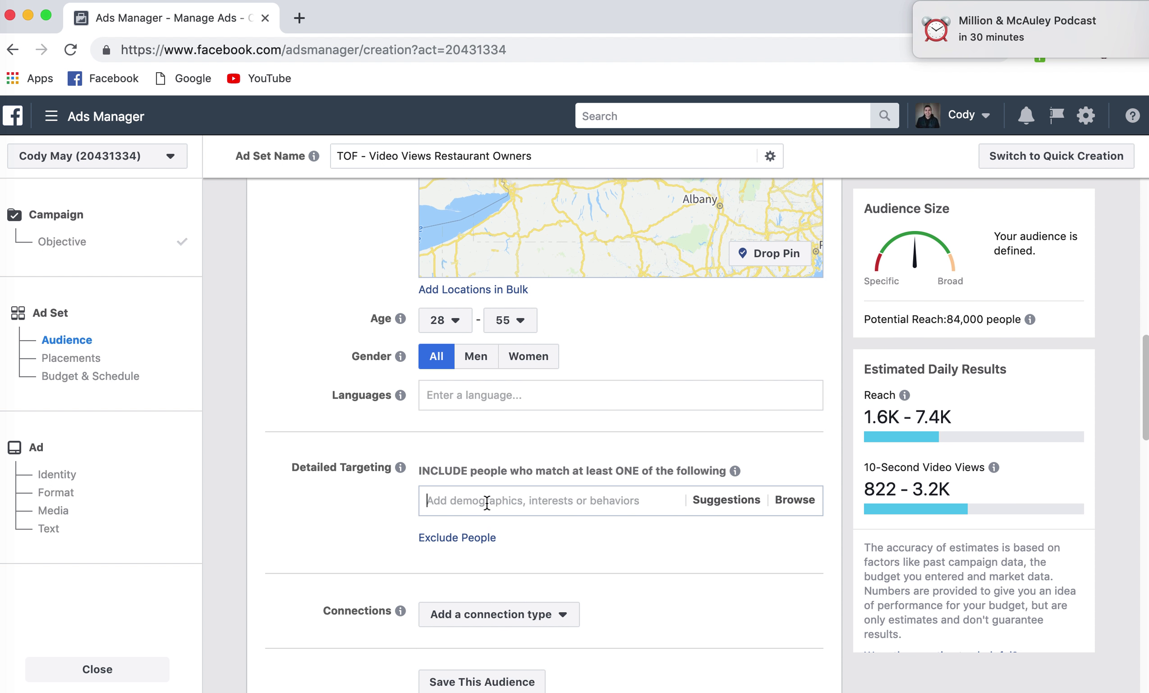
type("restaur")
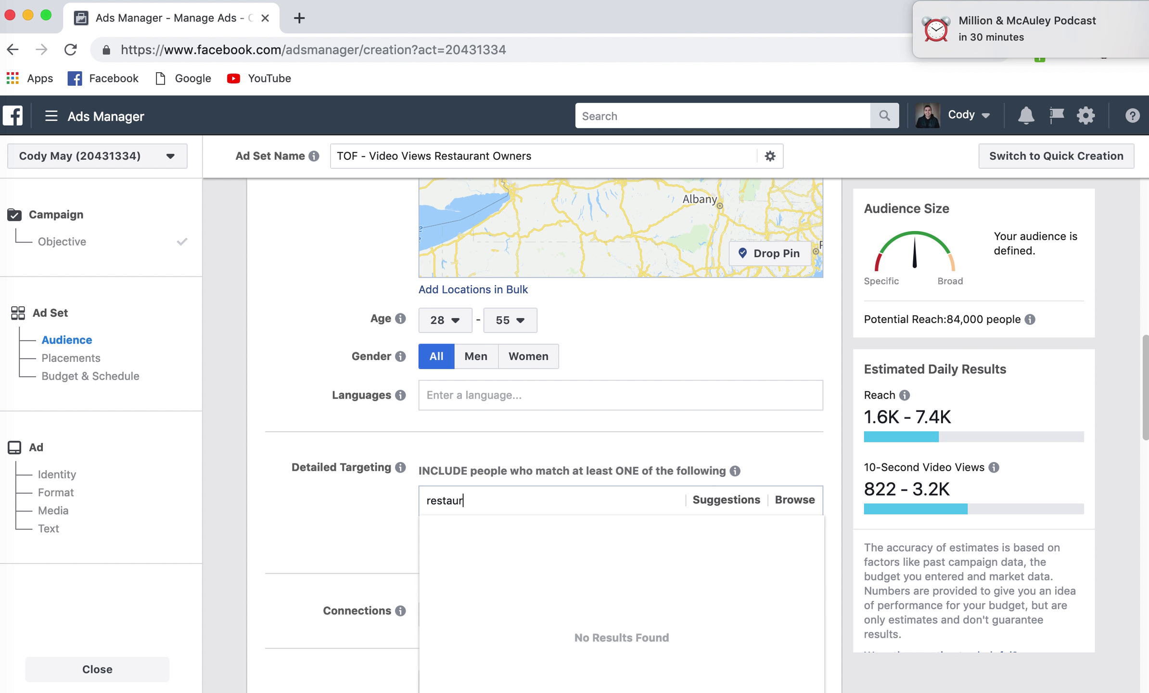
type("ant owner")
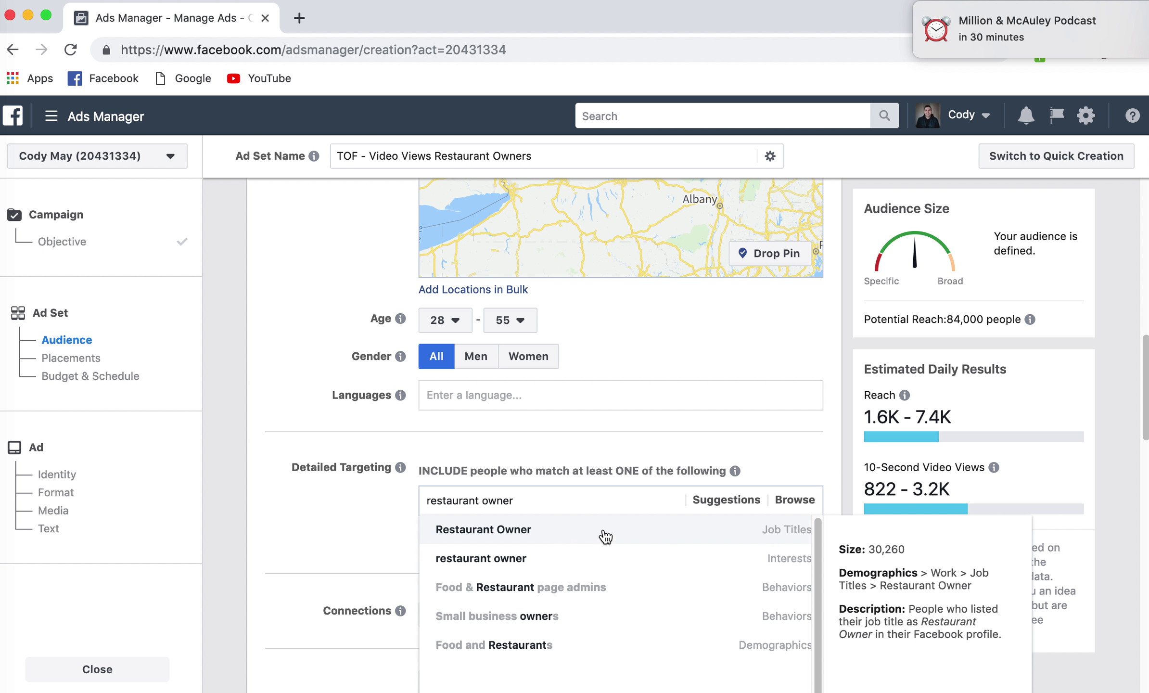
left_click(604, 531)
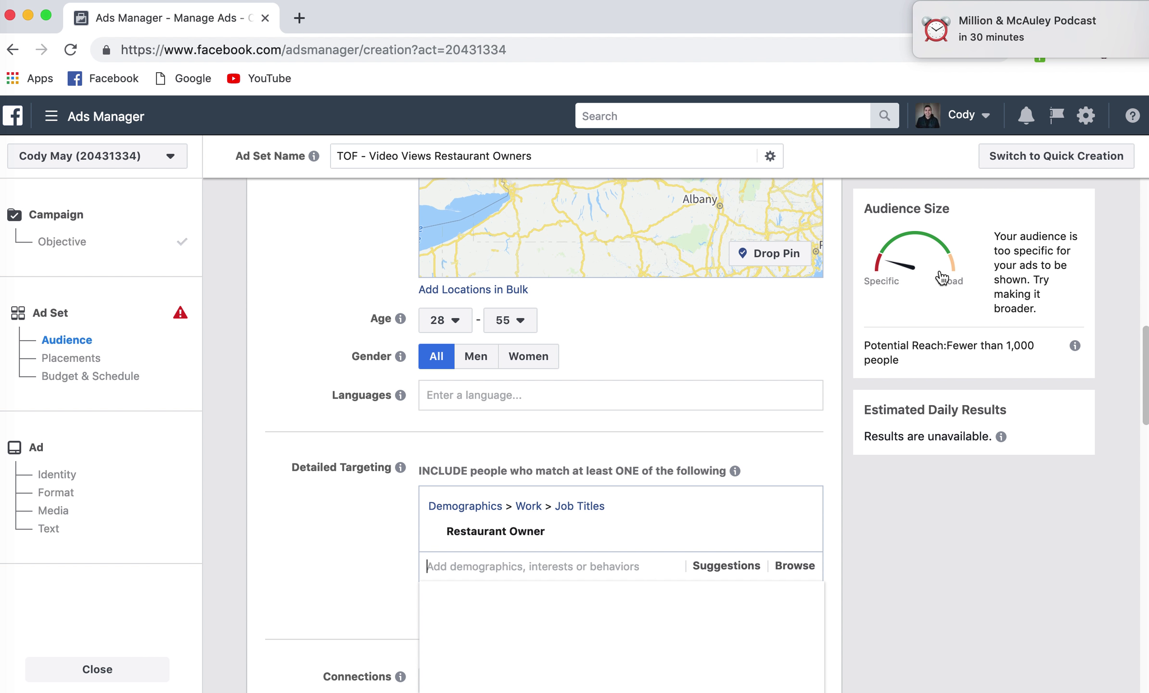
left_click(356, 558)
Step: Set the targeting radius around Peterborough, Ontario to 40 miles
scroll(358, 560, "up", 2)
scroll(358, 560, "up", 4)
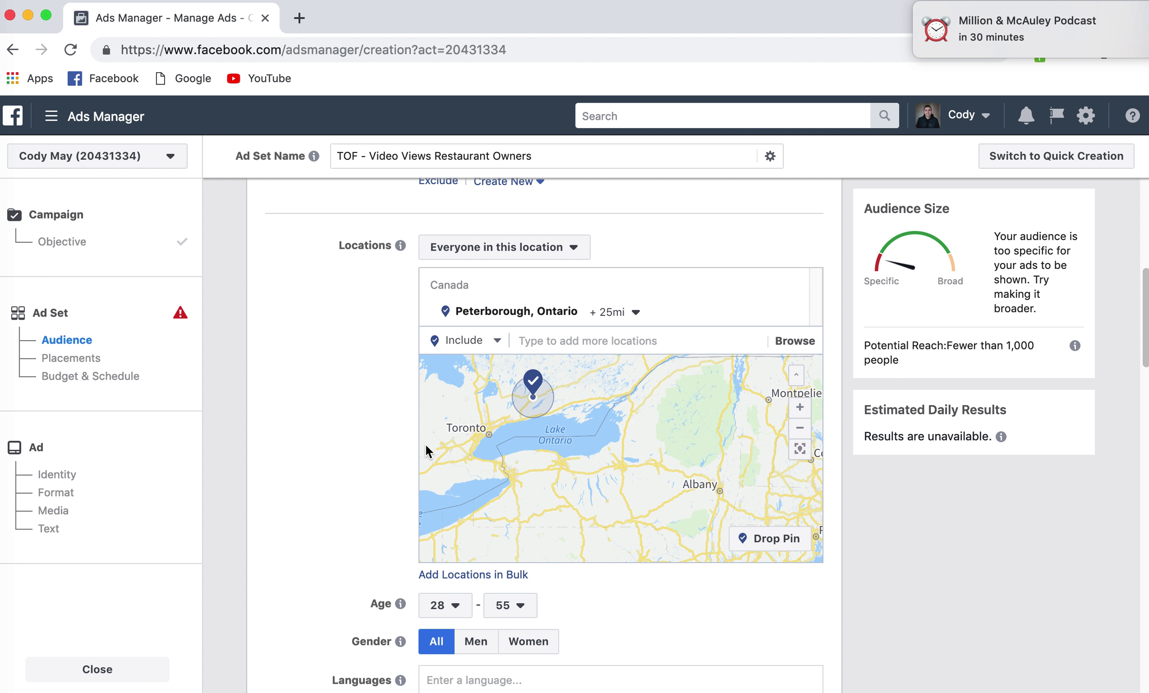
left_click(632, 315)
left_click_drag(636, 392, 650, 392)
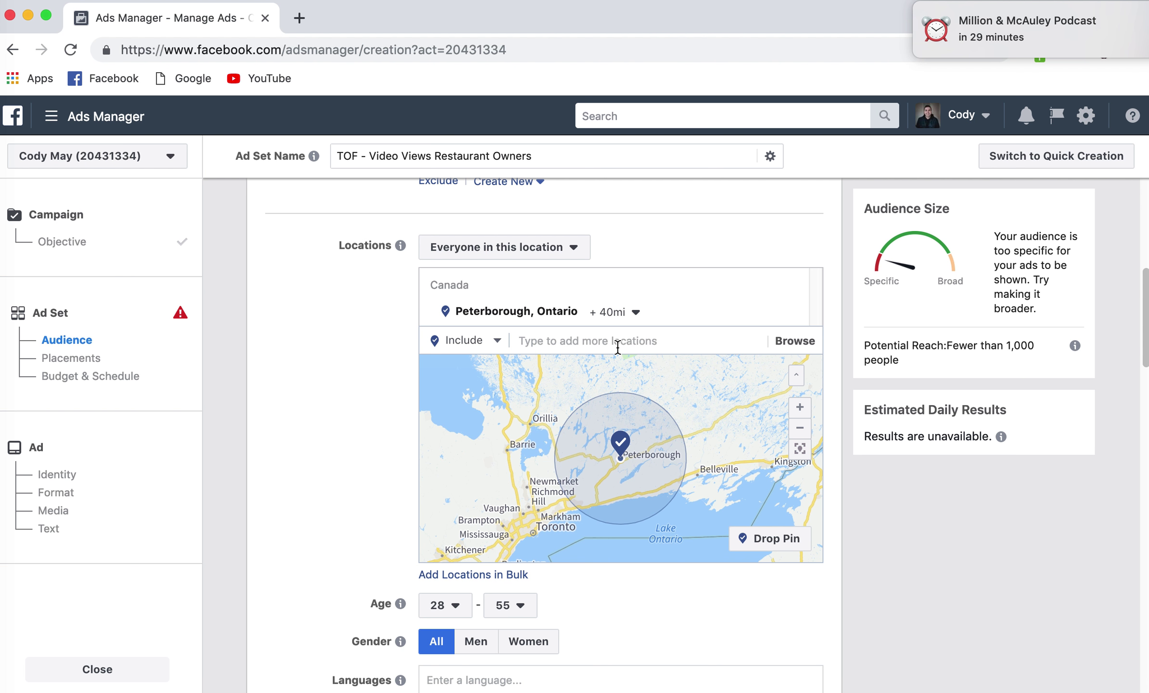
Step: Search detailed targeting for "restaurant" and add the A&W Restaurants interest alongside the job title
scroll(379, 347, "down", 5)
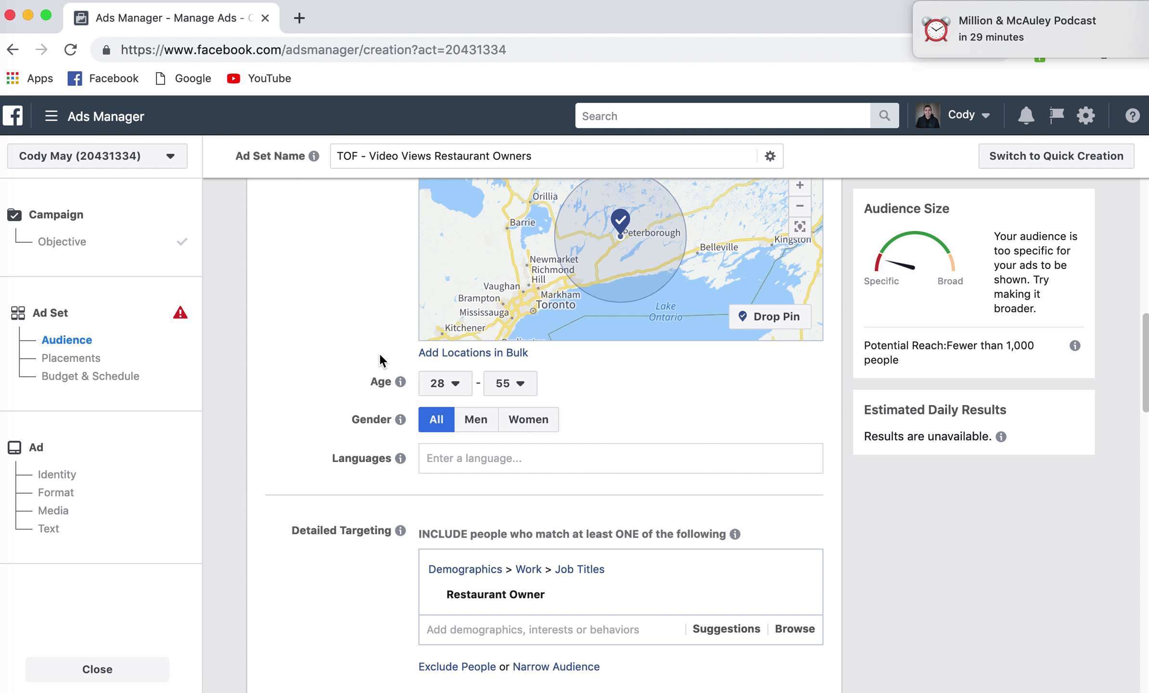
left_click(518, 628)
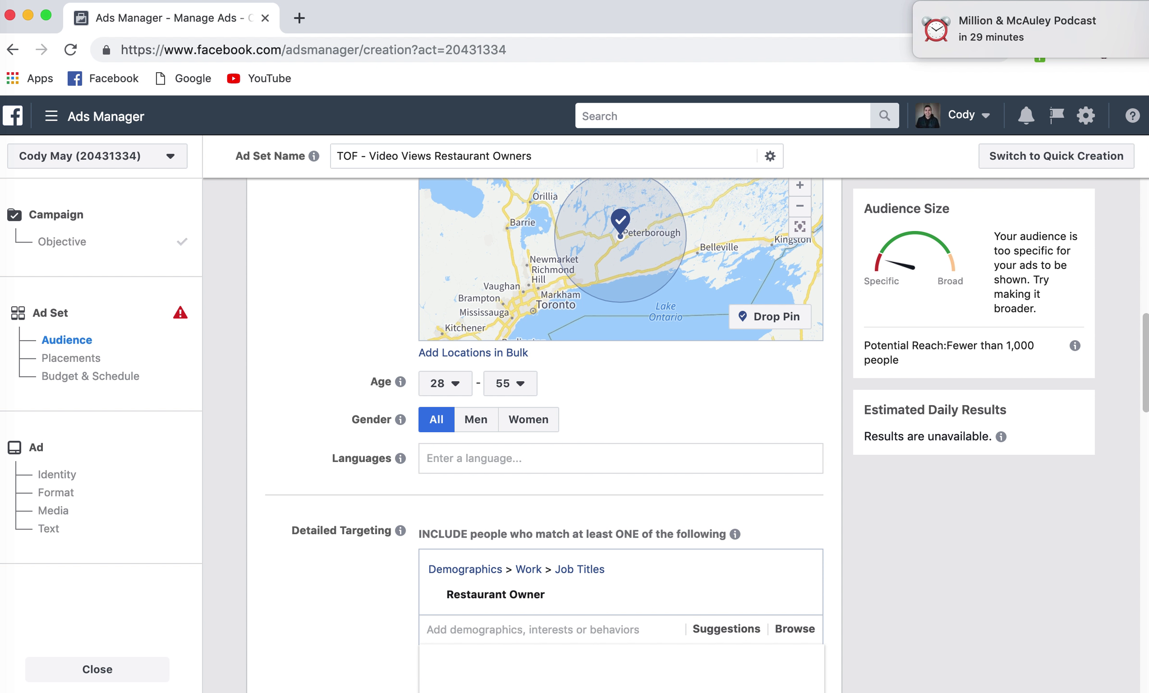
type("restu")
key("BackSpace")
type("aurant")
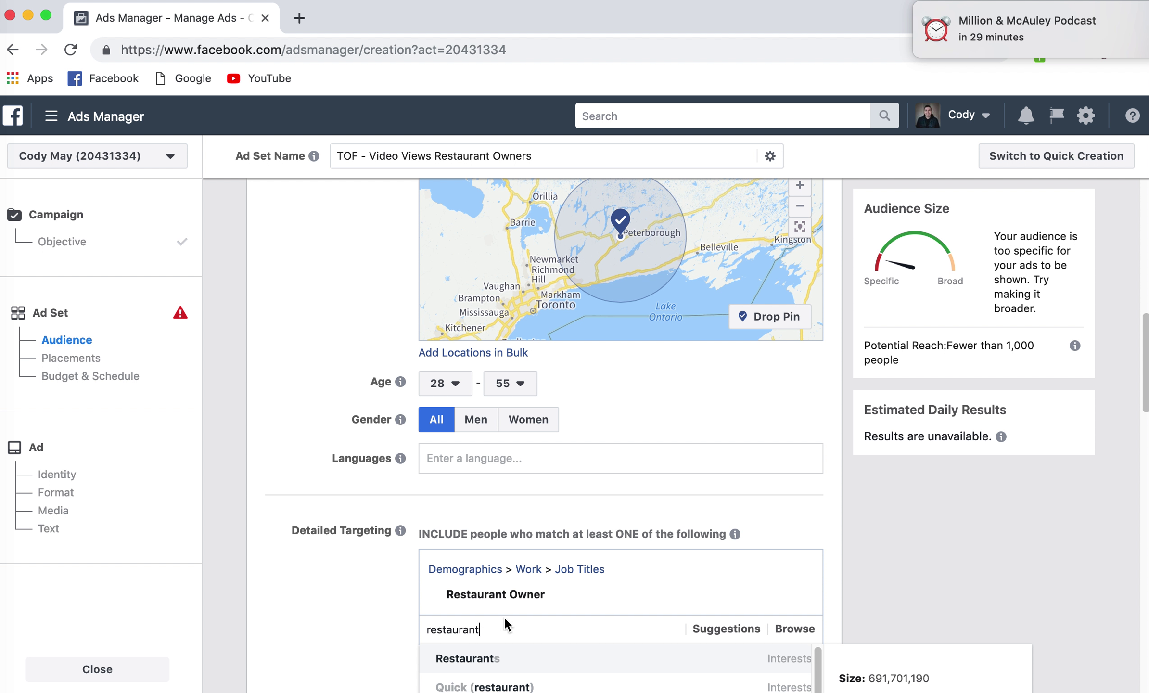
scroll(521, 568, "down", 3)
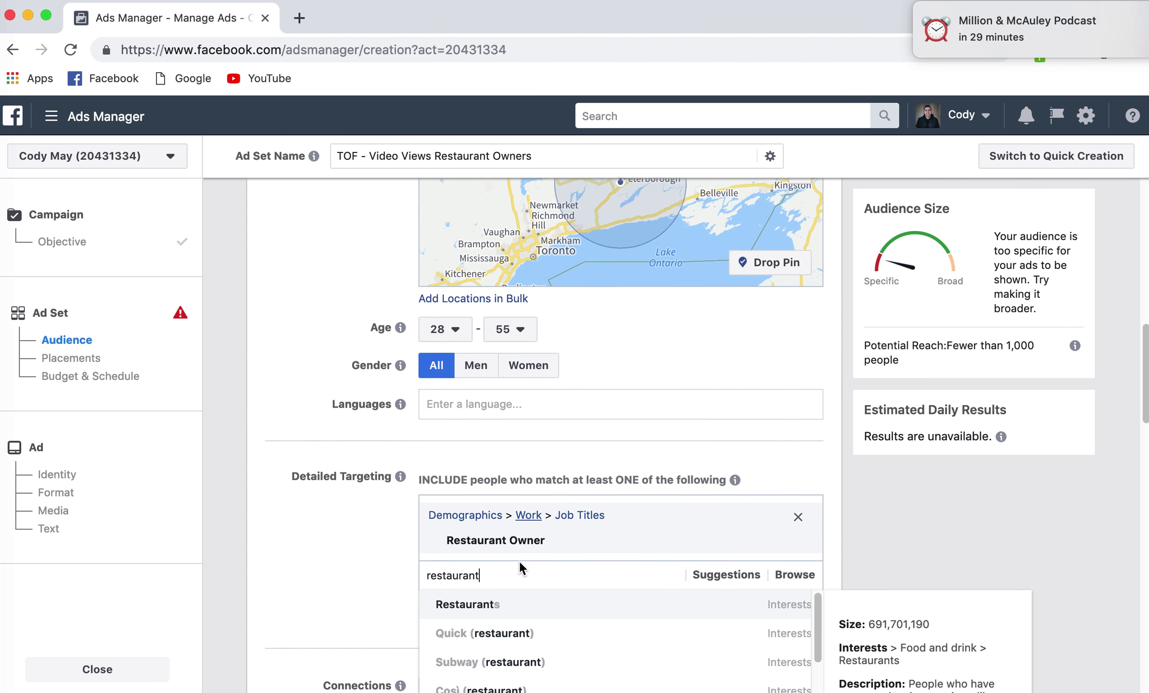
scroll(521, 568, "down", 2)
scroll(521, 568, "down", 3)
scroll(522, 568, "down", 6)
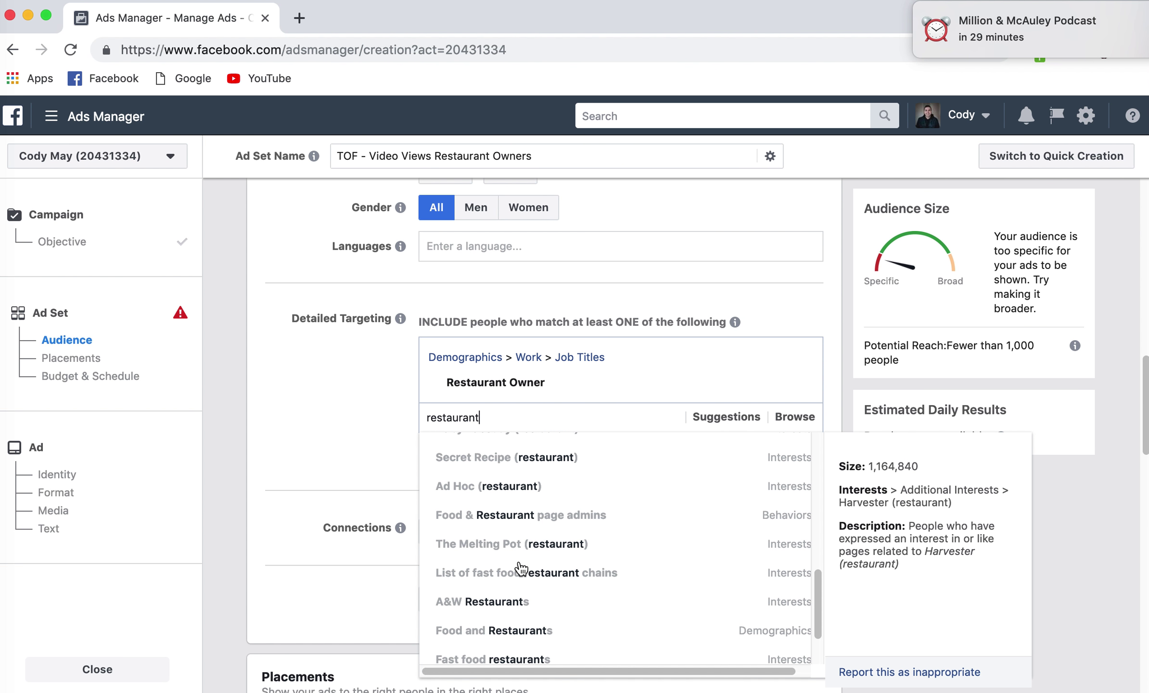
scroll(521, 568, "down", 2)
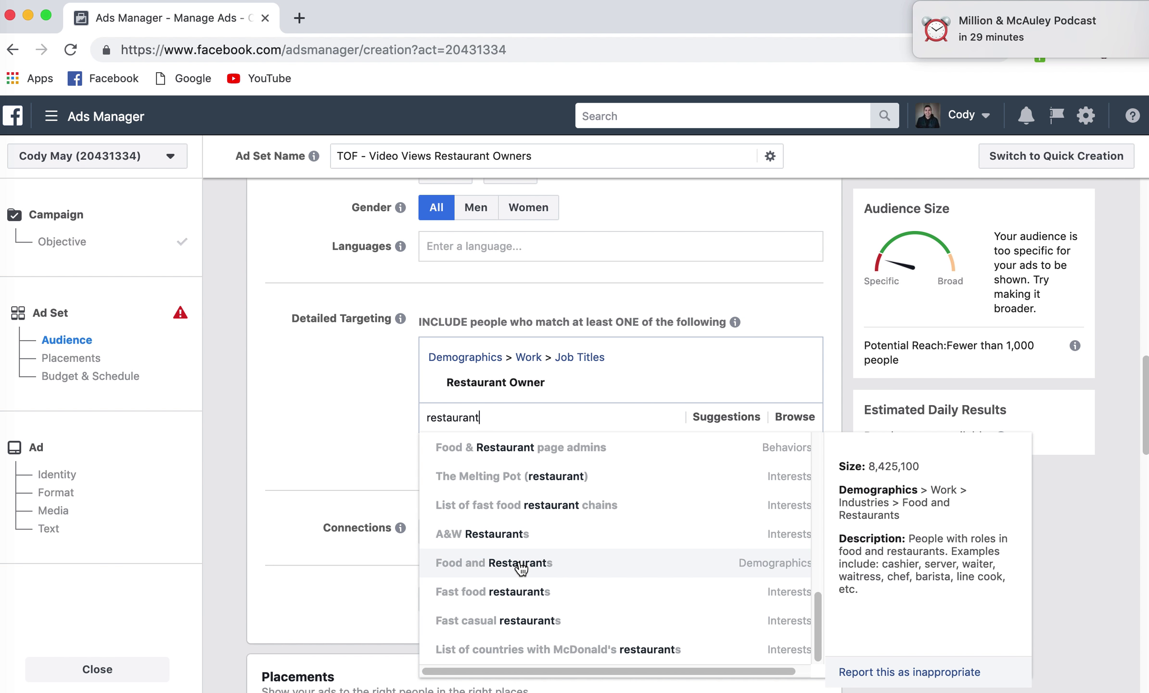
scroll(522, 568, "down", 1)
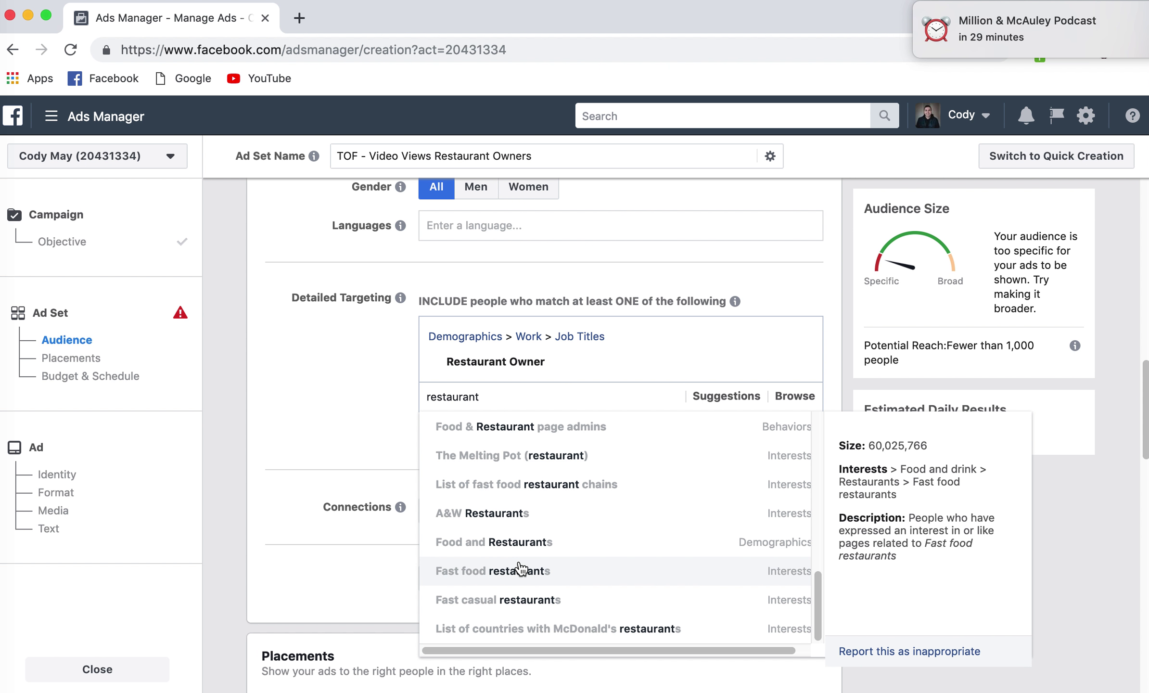
left_click(526, 519)
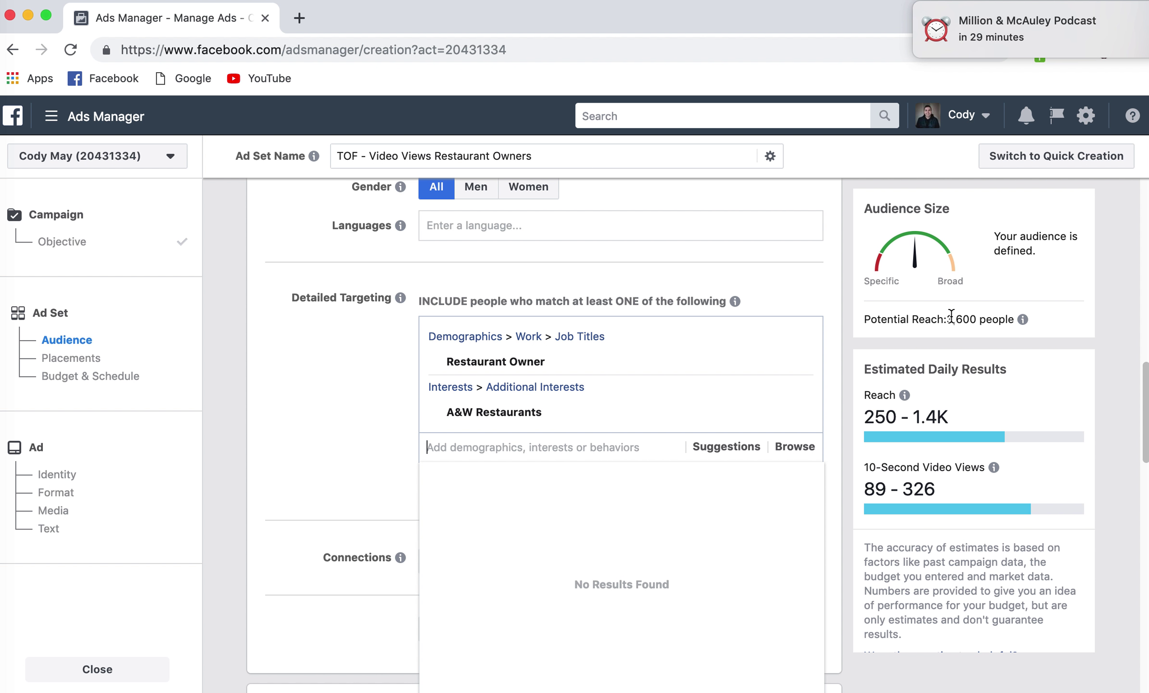
left_click(358, 449)
Step: Append "A&W" to the ad set name so it reads "TOF - Video Views Restaurant Owners A&W"
scroll(359, 450, "up", 3)
scroll(359, 450, "up", 5)
left_click(600, 226)
type("A")
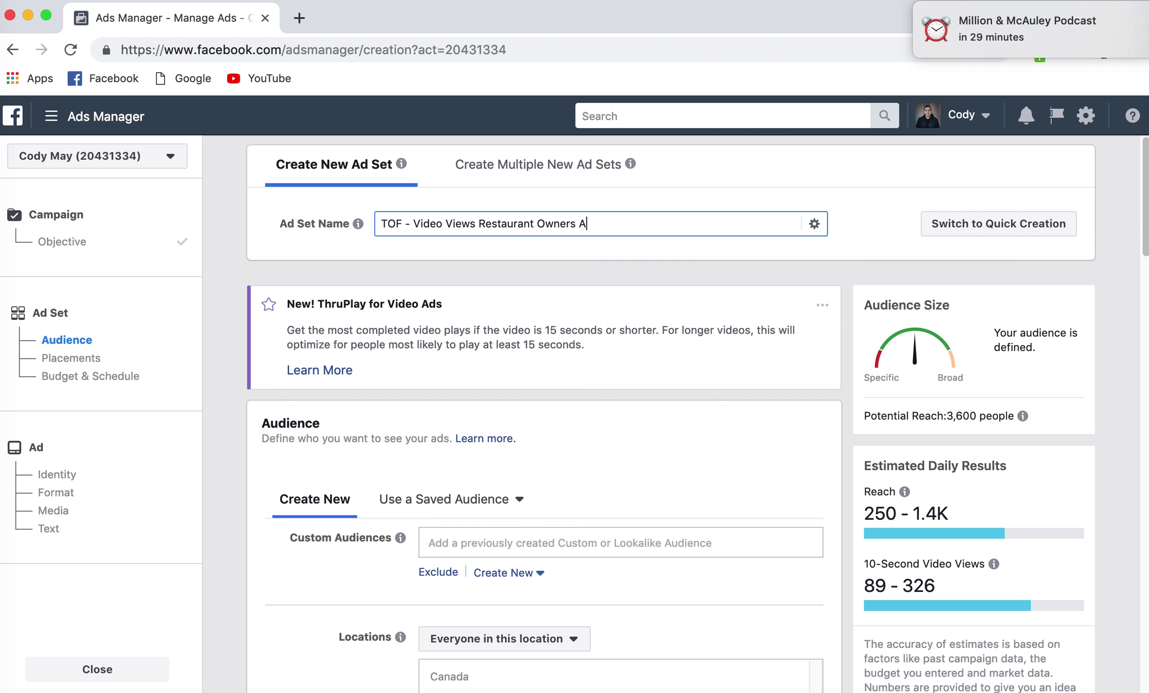
type("&@")
key("BackSpace")
type("W")
Step: Switch the ad set to a lifetime budget and set it to $50
scroll(598, 318, "down", 1)
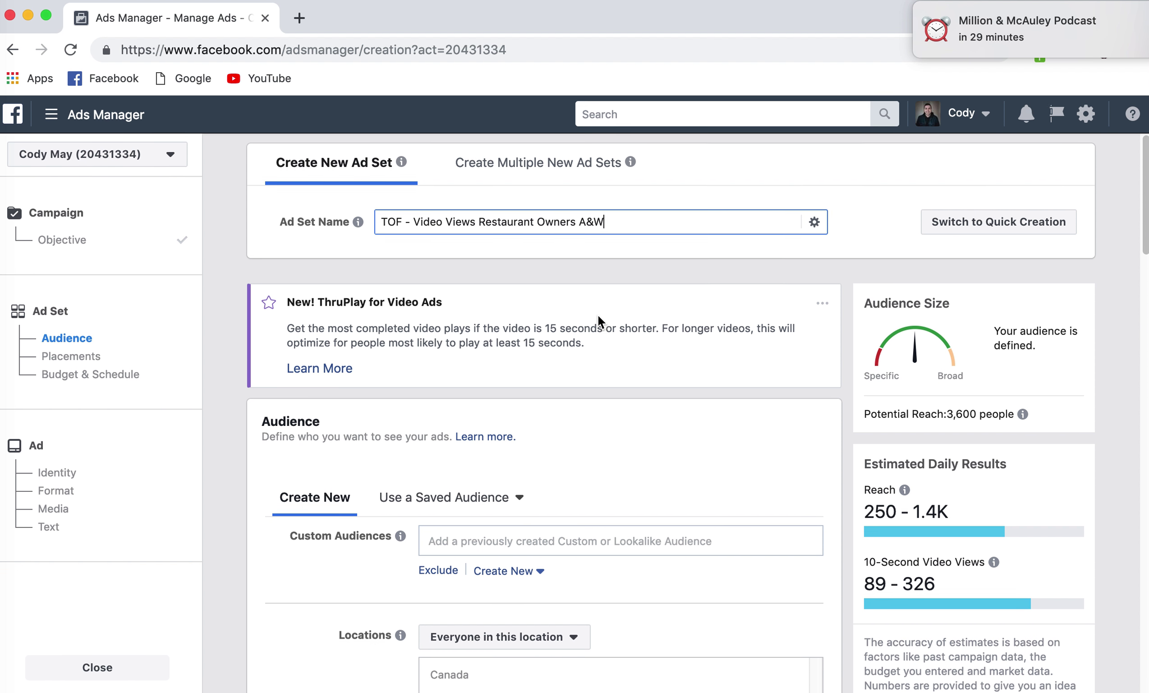
scroll(597, 312, "down", 10)
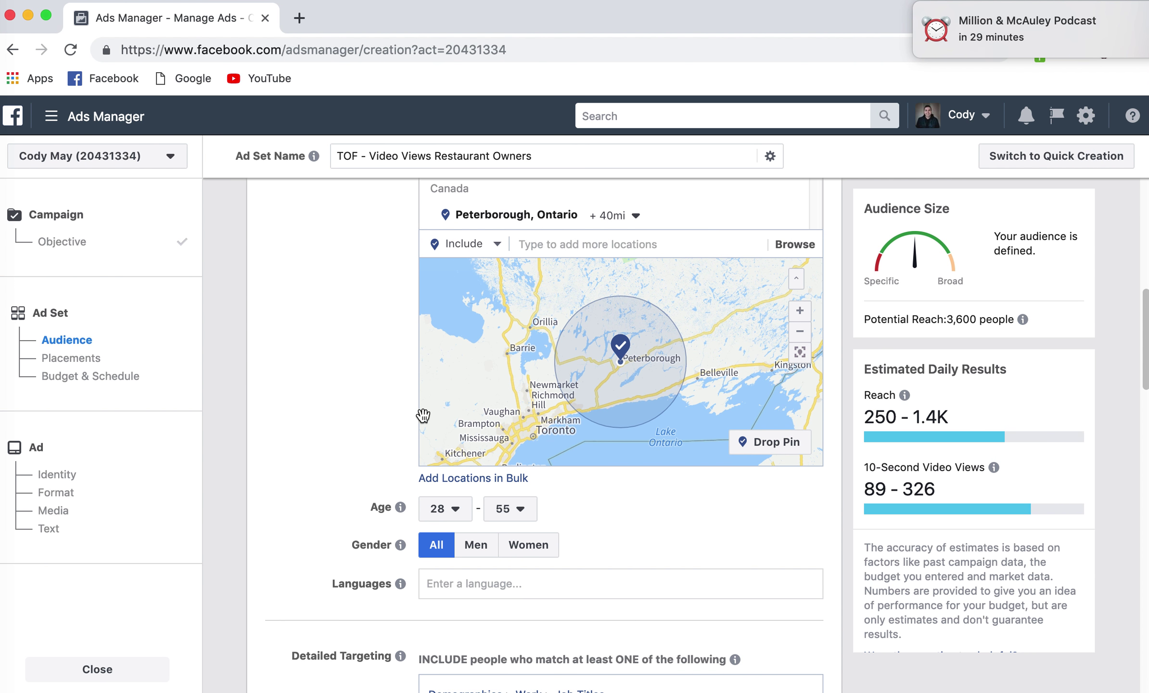
scroll(288, 451, "down", 2)
scroll(289, 451, "down", 15)
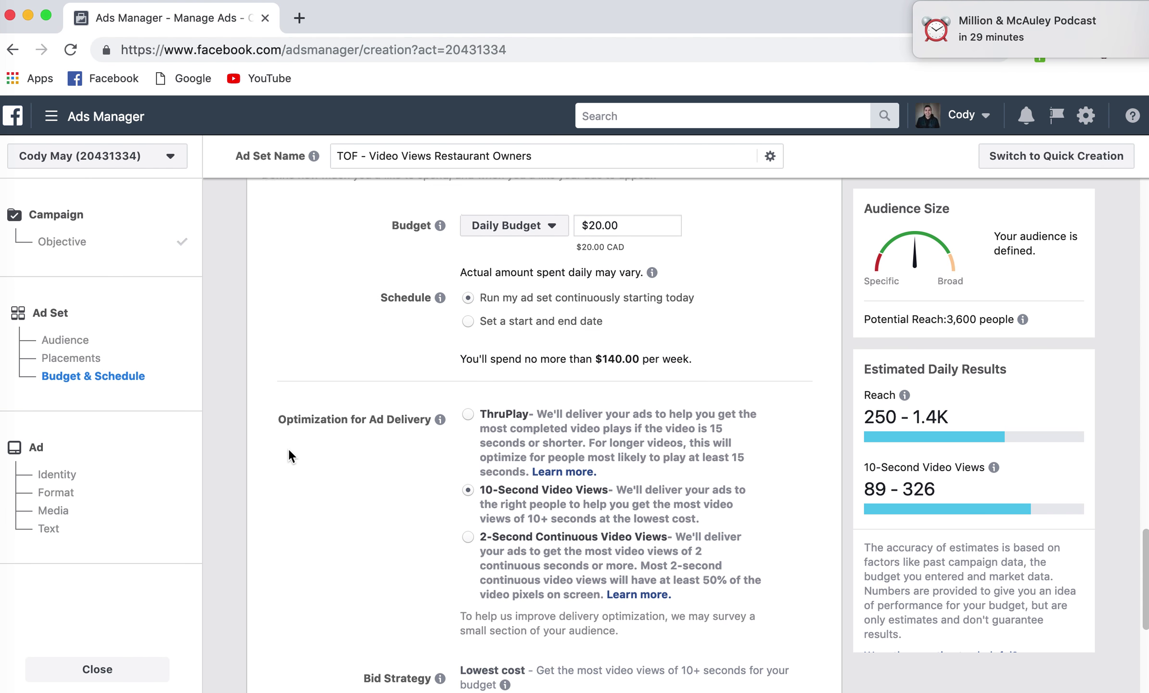
left_click(515, 216)
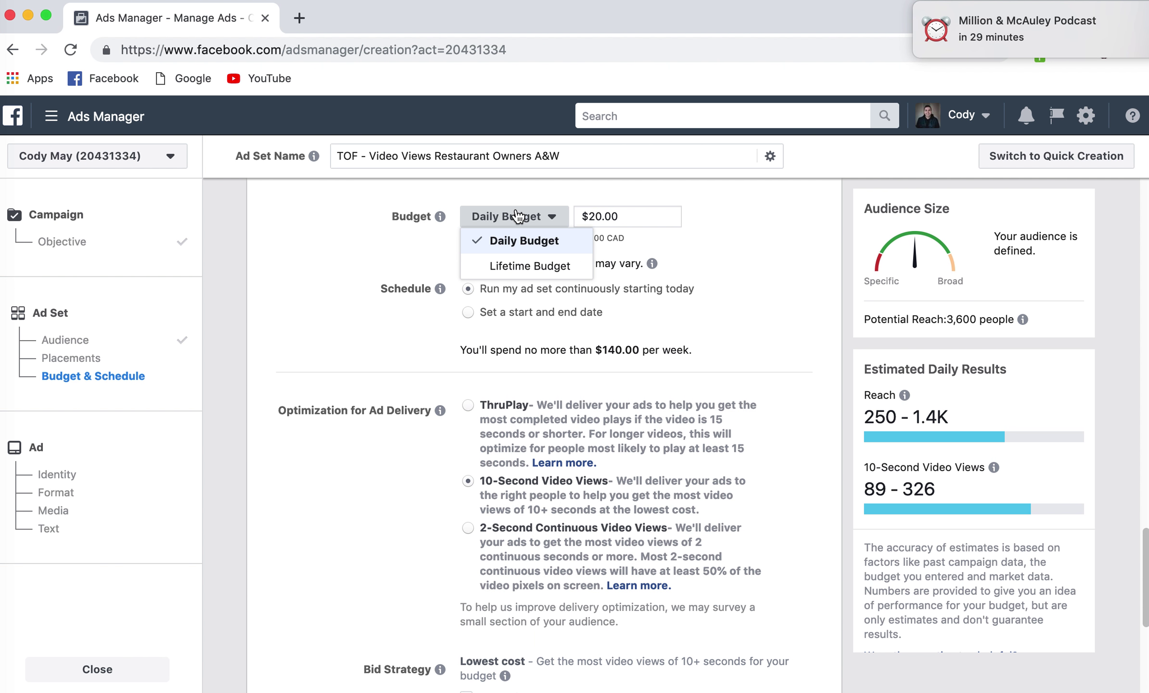
left_click(517, 263)
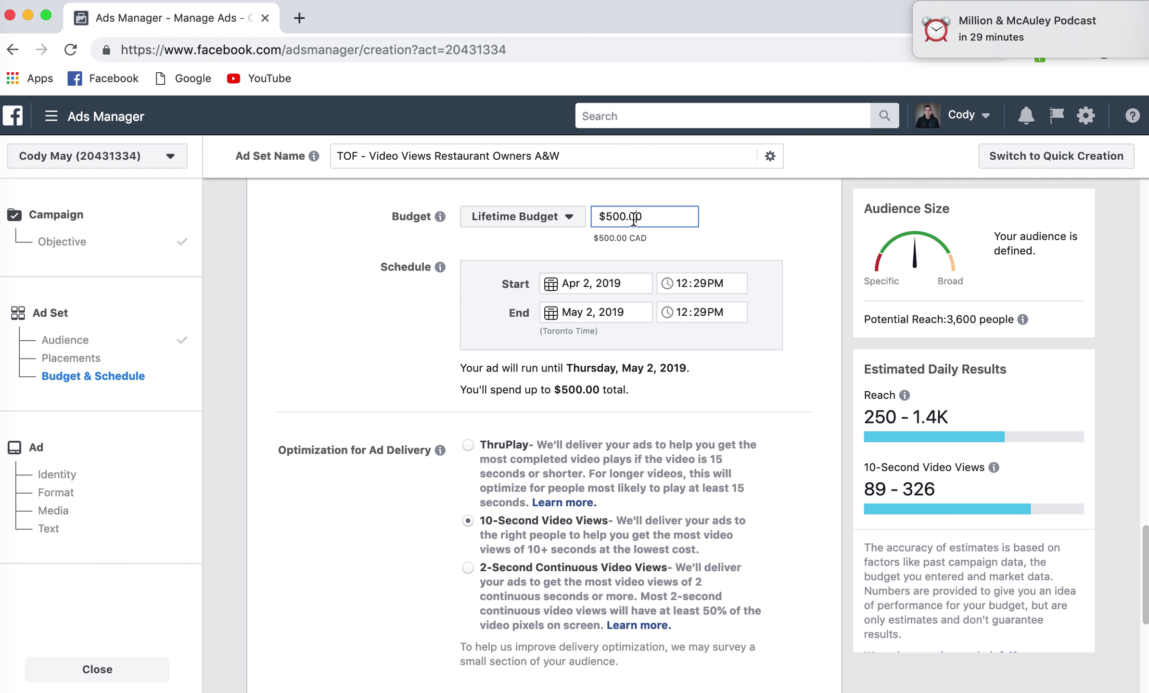
type("50")
left_click(453, 372)
Step: Set the schedule's end date to April 9, 2019
left_click(566, 418)
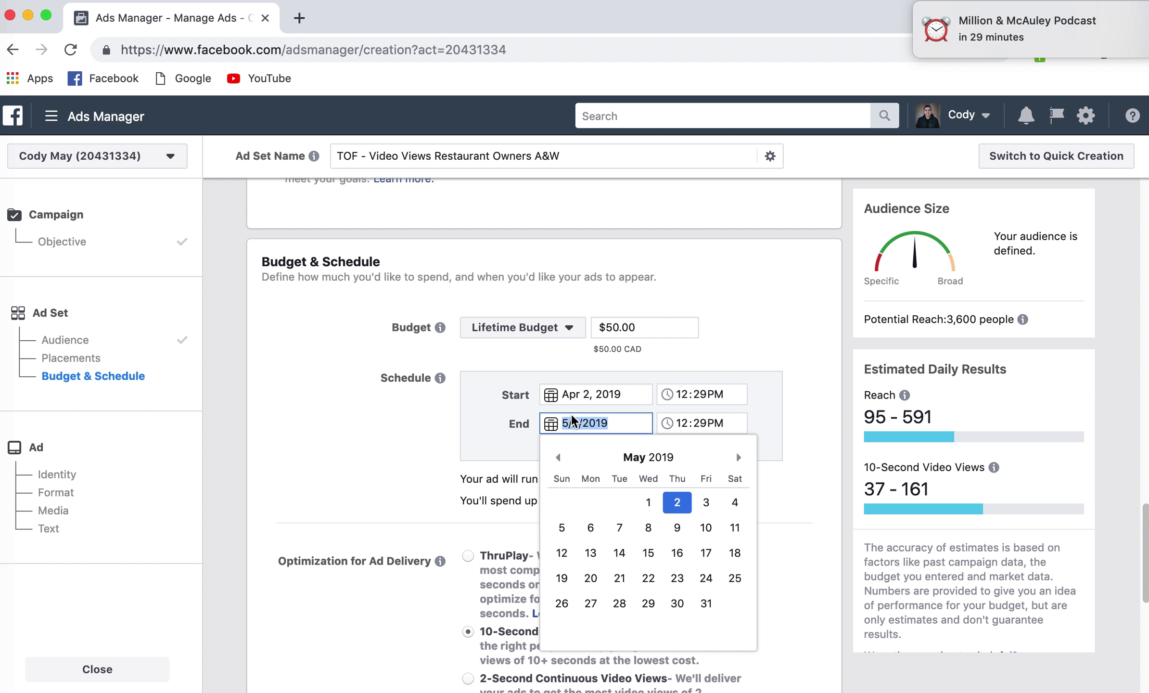
left_click(559, 458)
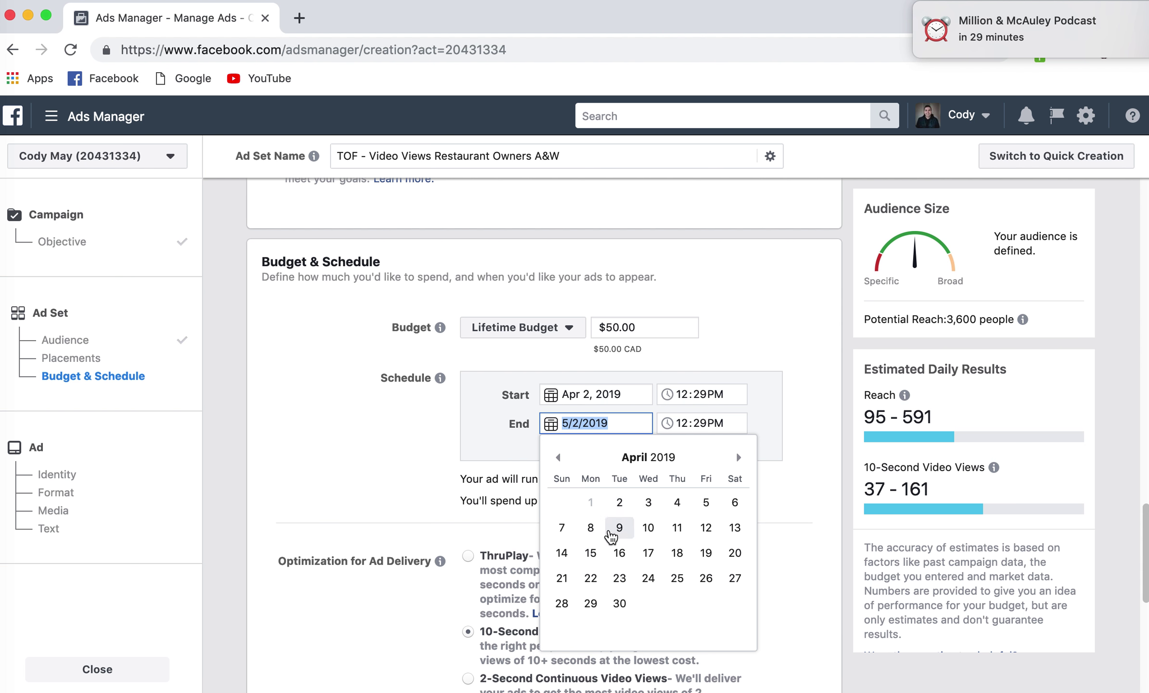
left_click(620, 527)
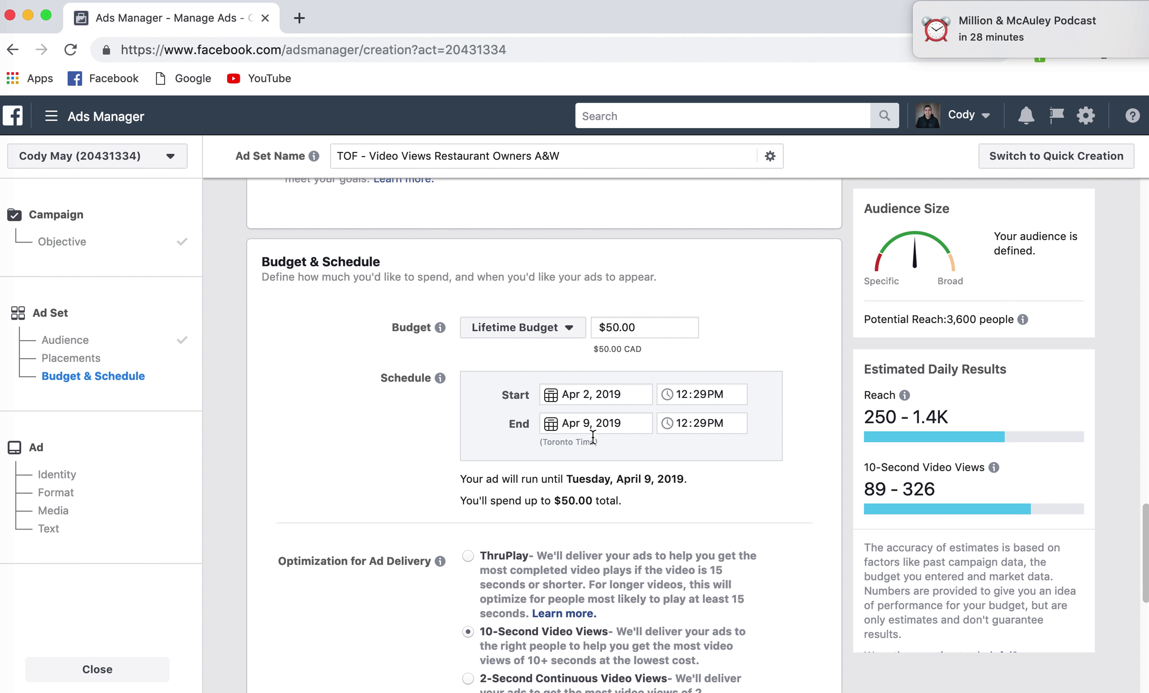
Step: Change the budget type back to a daily budget and set it to $10
left_click(561, 330)
left_click(556, 344)
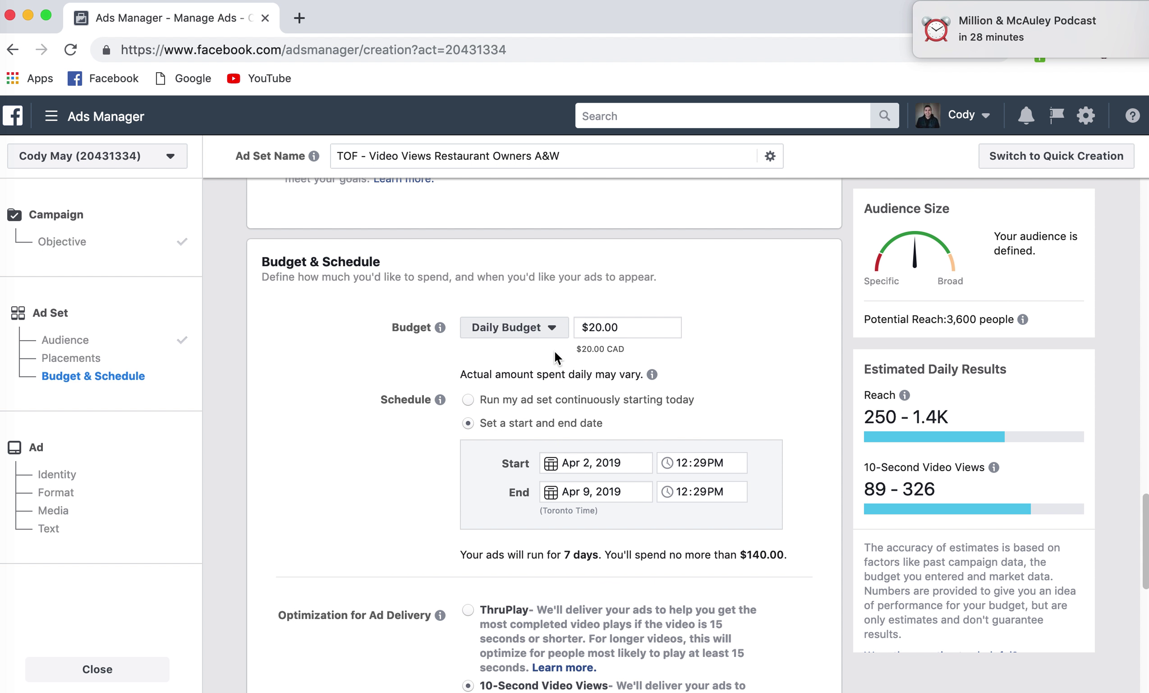
left_click(643, 327)
left_click_drag(630, 327, 537, 332)
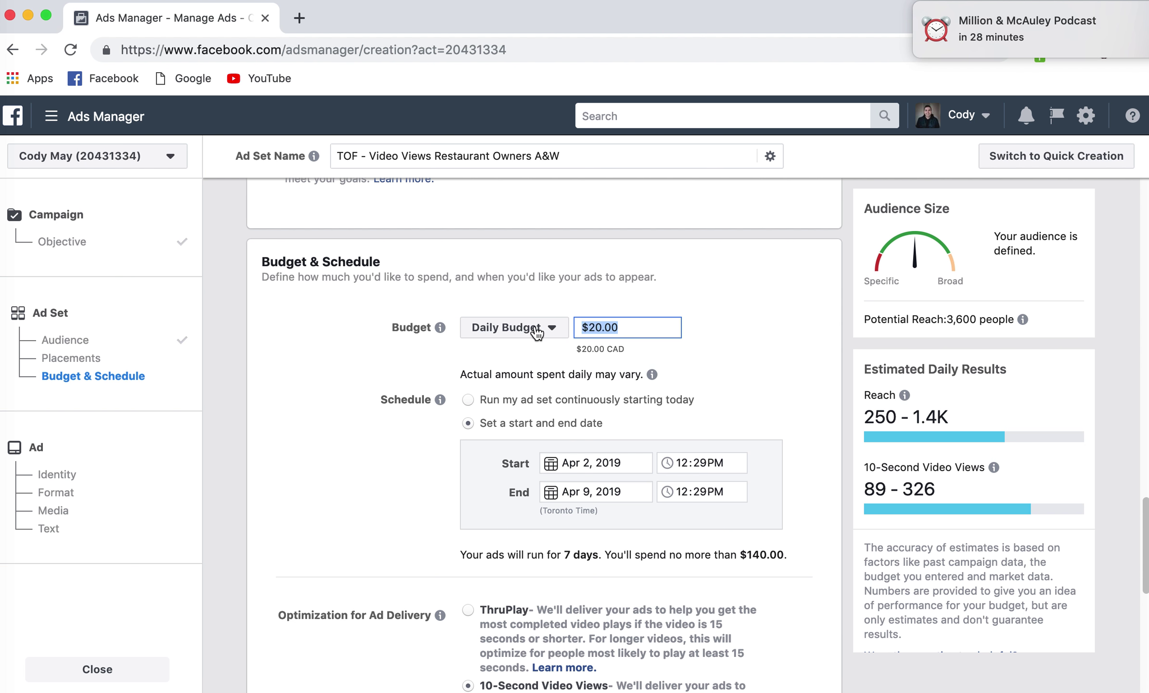
type("10")
left_click(377, 344)
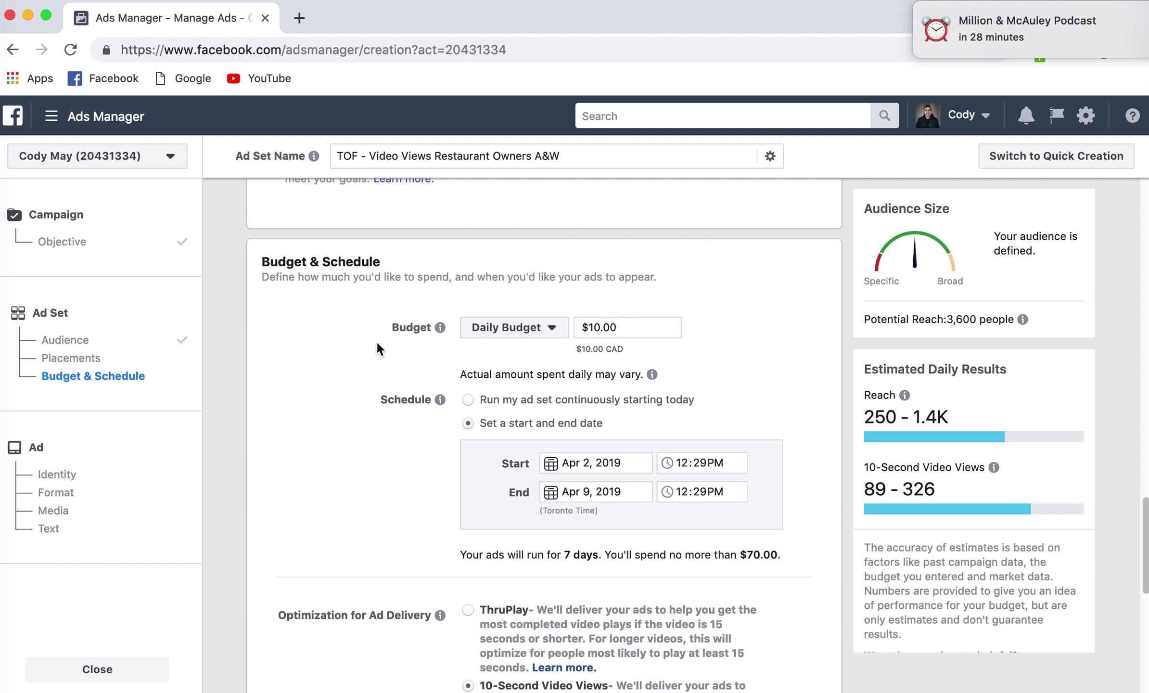
Step: Review the schedule, ad delivery optimization and bidding options, keeping 10-Second Video Views selected, and return to the placement settings
scroll(377, 344, "down", 3)
scroll(377, 344, "up", 1)
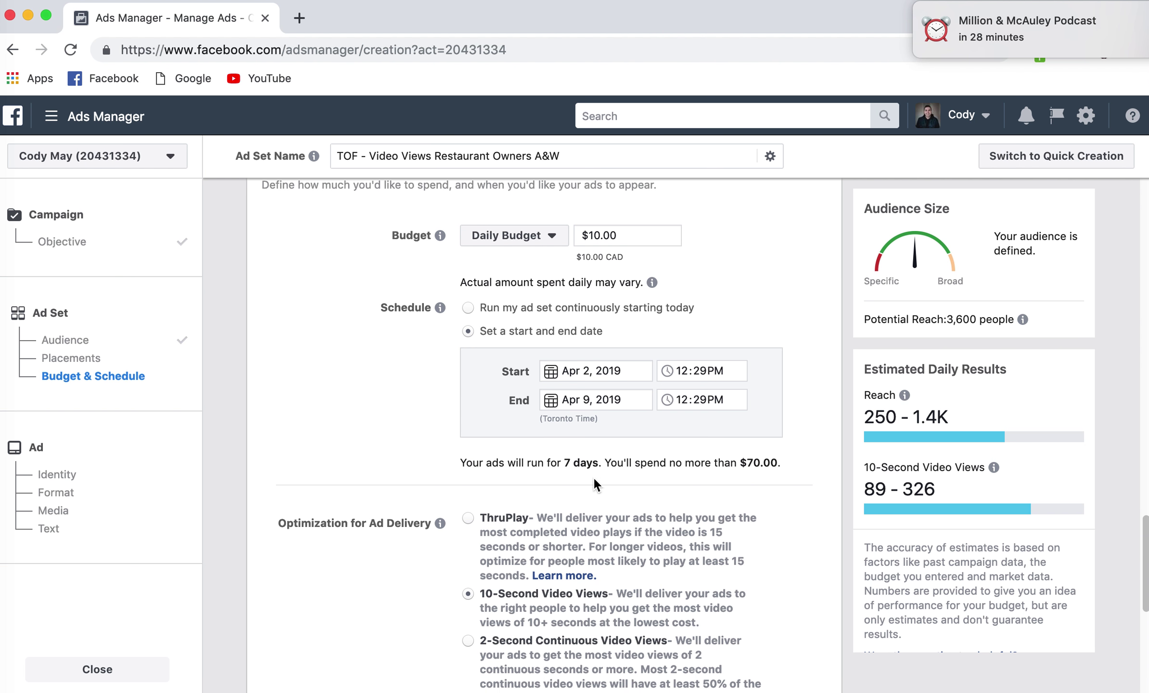
scroll(373, 423, "down", 5)
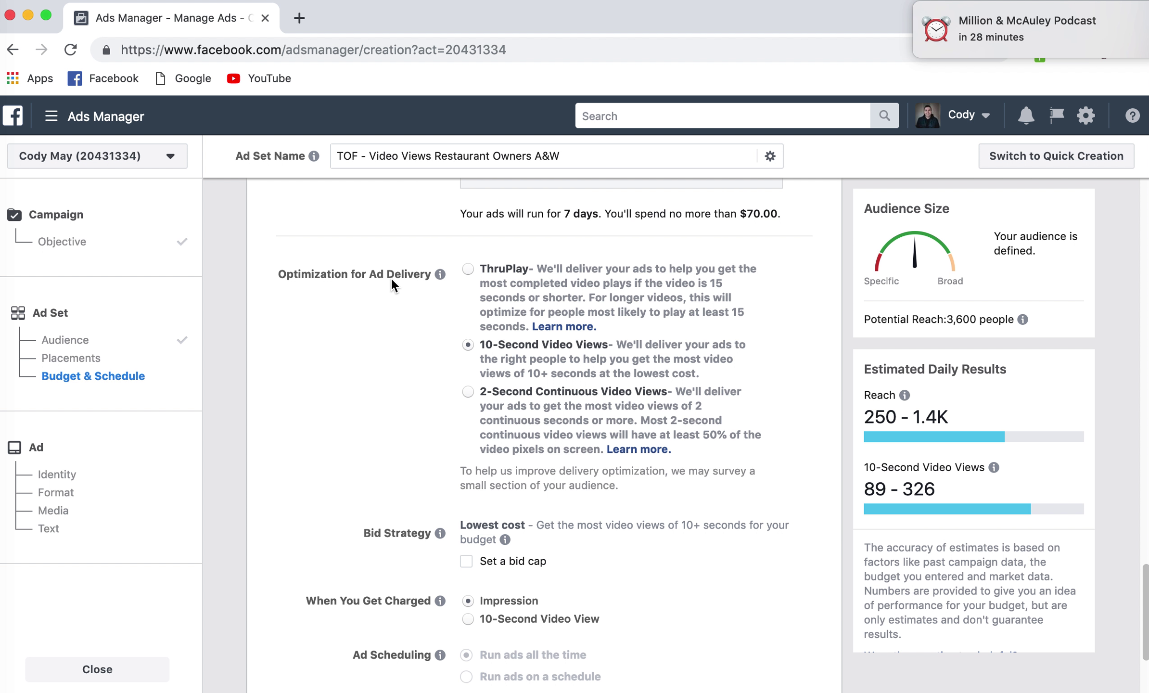
scroll(391, 278, "up", 5)
scroll(554, 477, "down", 1)
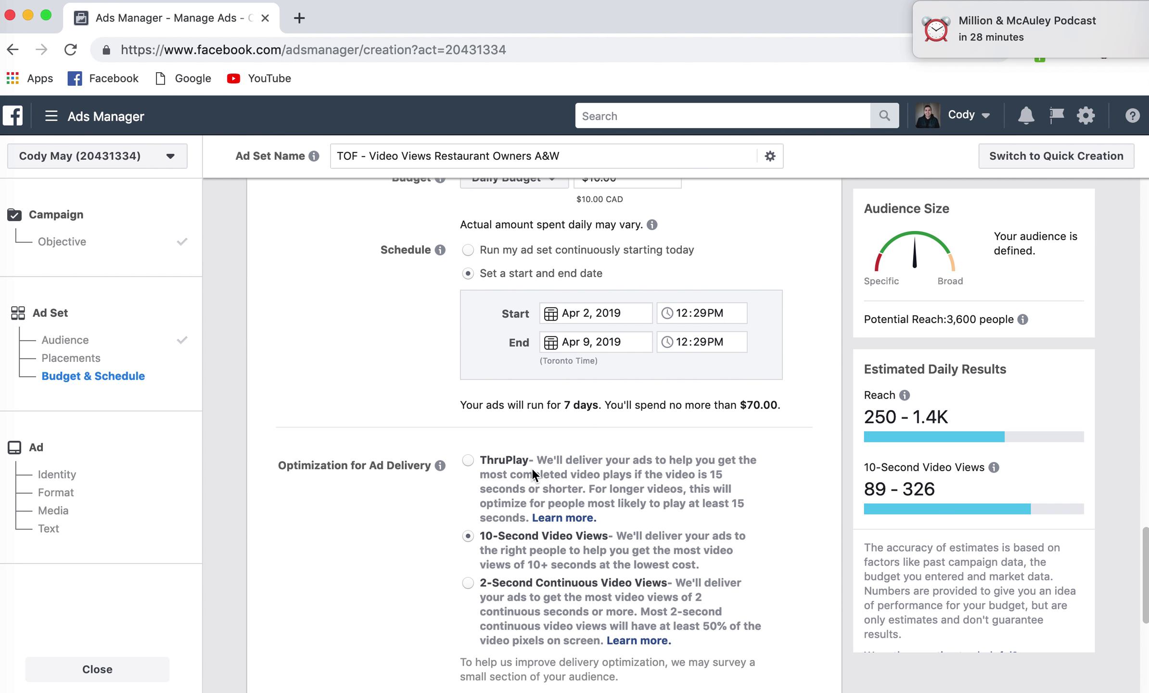
left_click(554, 536)
scroll(724, 531, "down", 4)
scroll(610, 362, "down", 5)
scroll(607, 361, "up", 20)
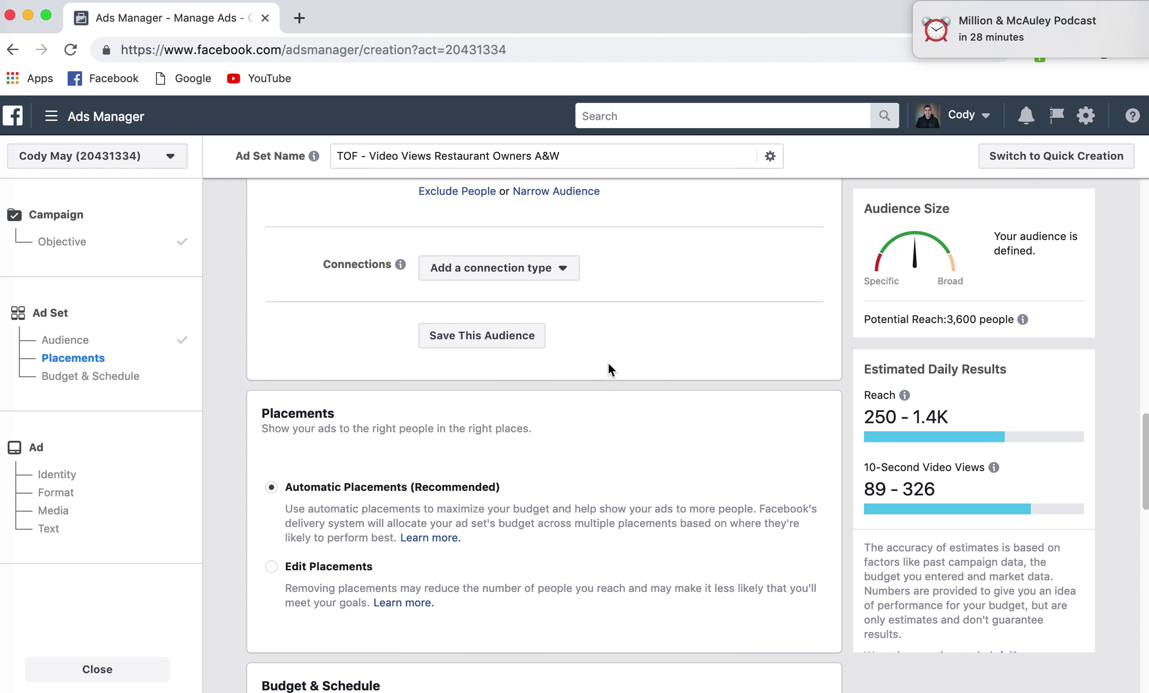
Step: Switch the ad set from automatic placements to manually edited placements
scroll(606, 362, "down", 3)
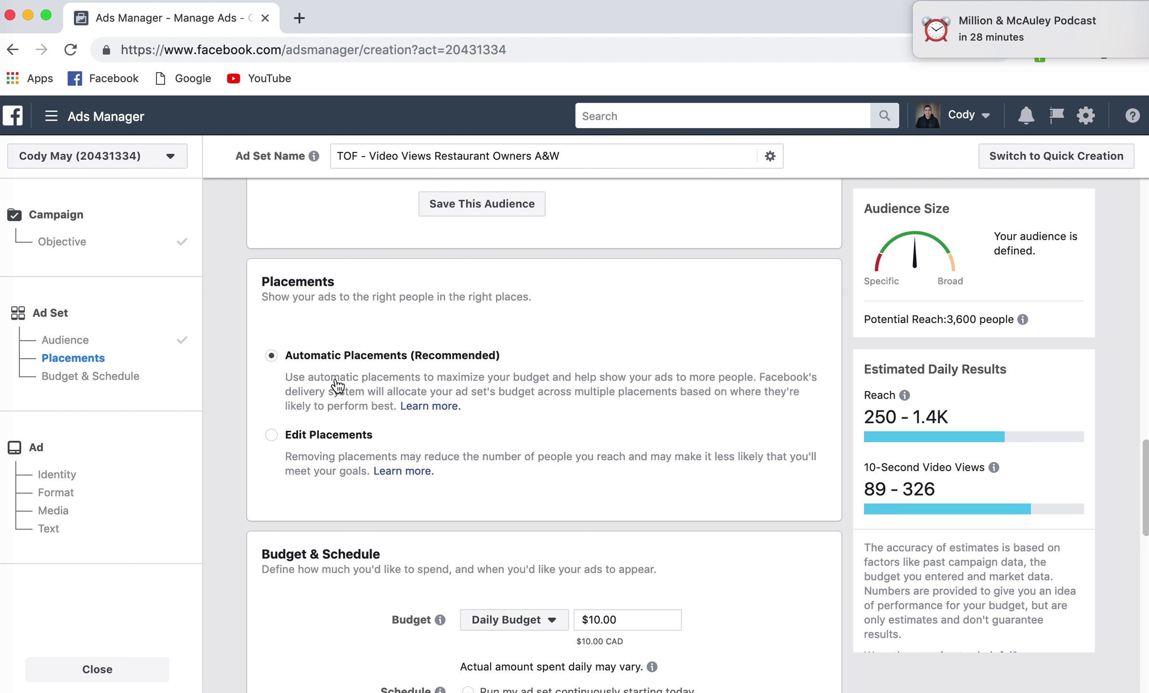
left_click(272, 435)
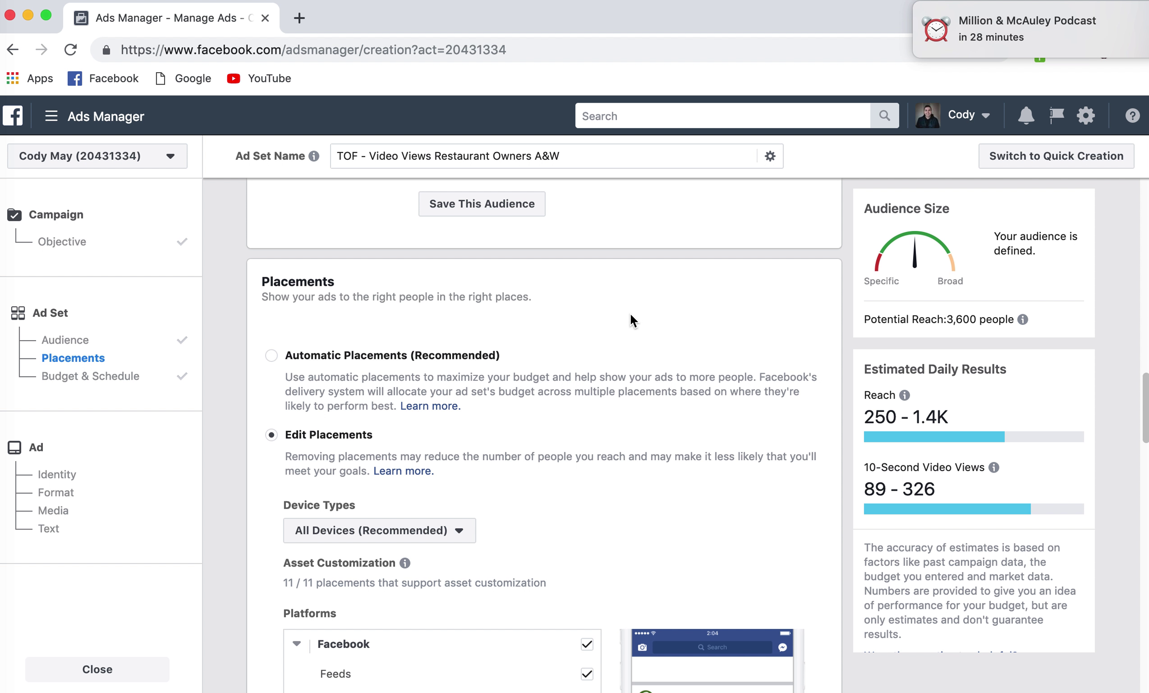
scroll(630, 314, "down", 8)
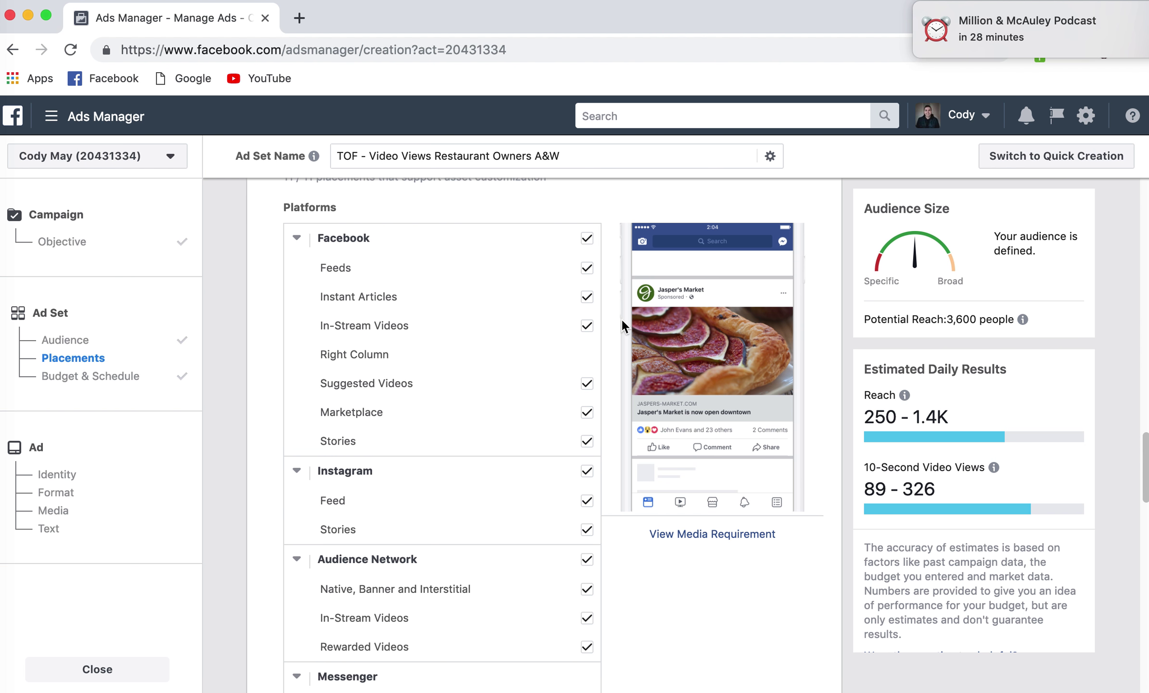
left_click(588, 238)
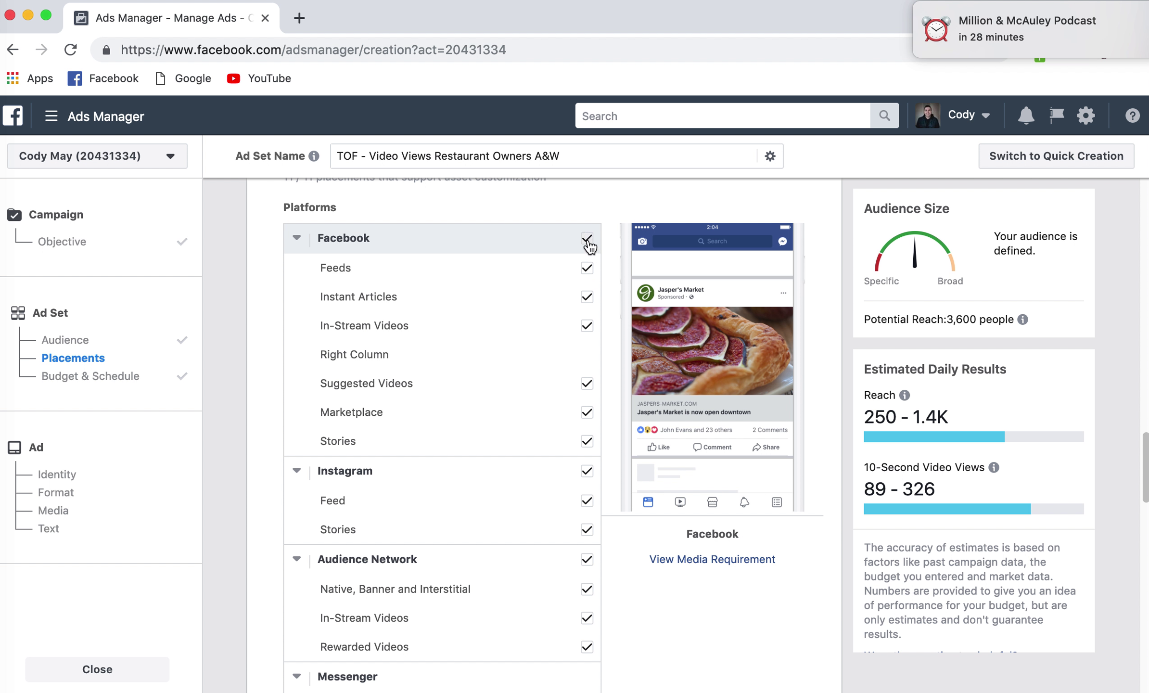
left_click(589, 284)
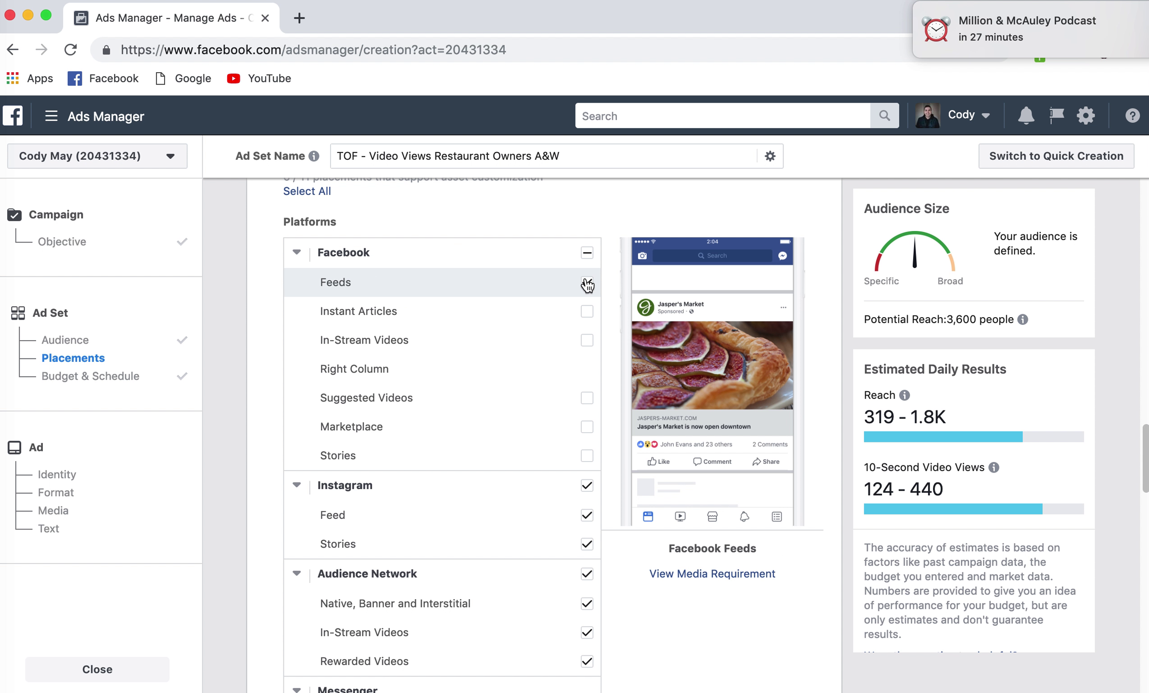
left_click(587, 253)
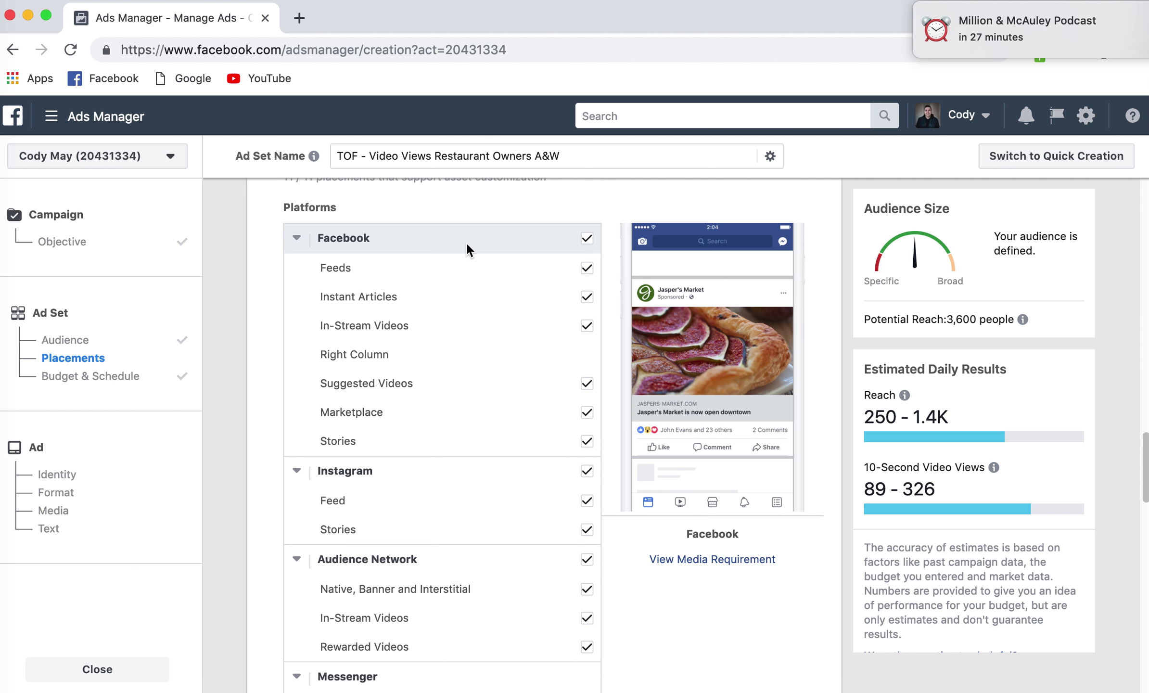
Step: Remove all Instagram and Audience Network placements from the ad set
scroll(465, 241, "down", 1)
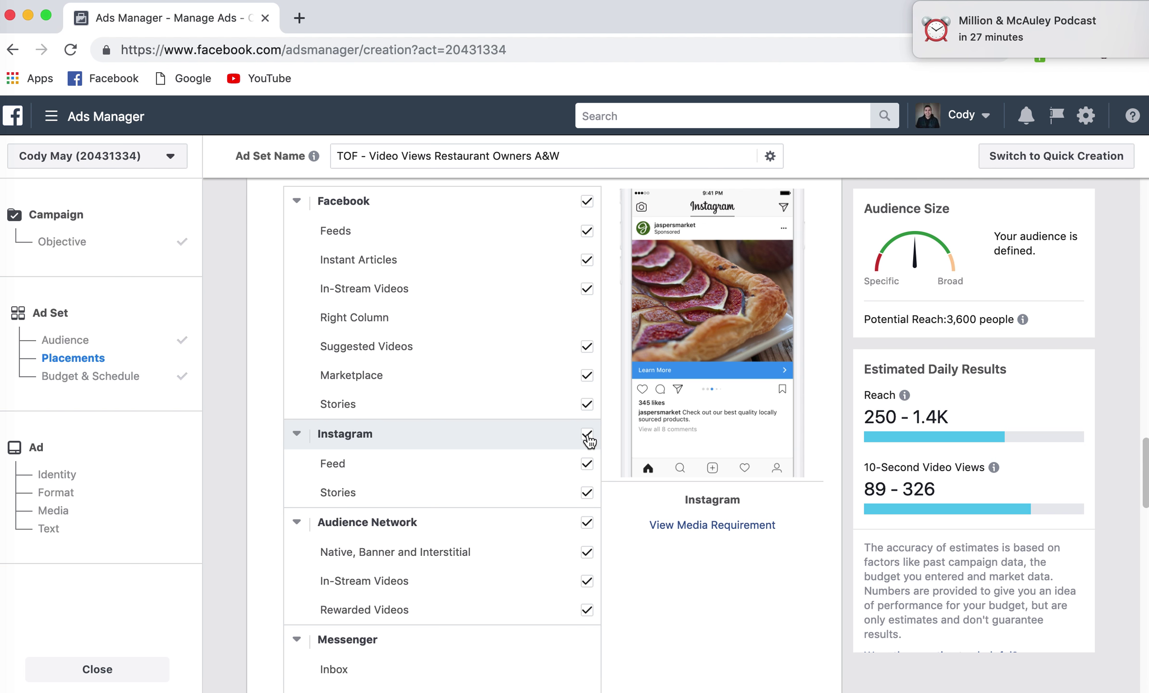
scroll(589, 440, "down", 1)
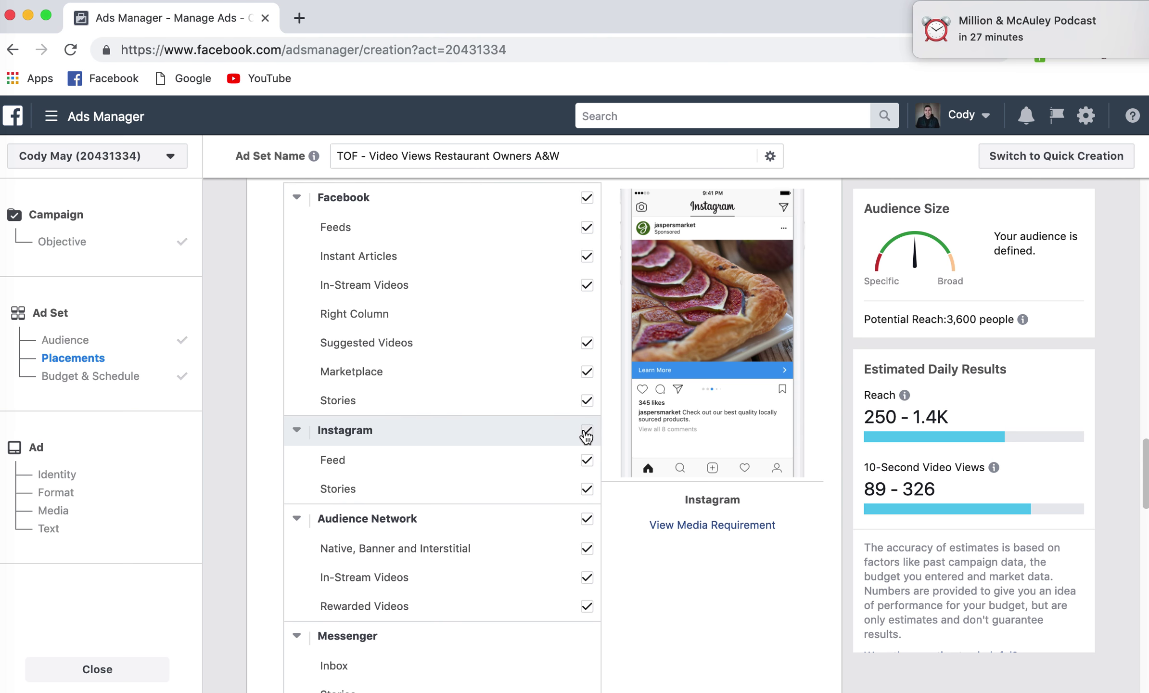
left_click(586, 432)
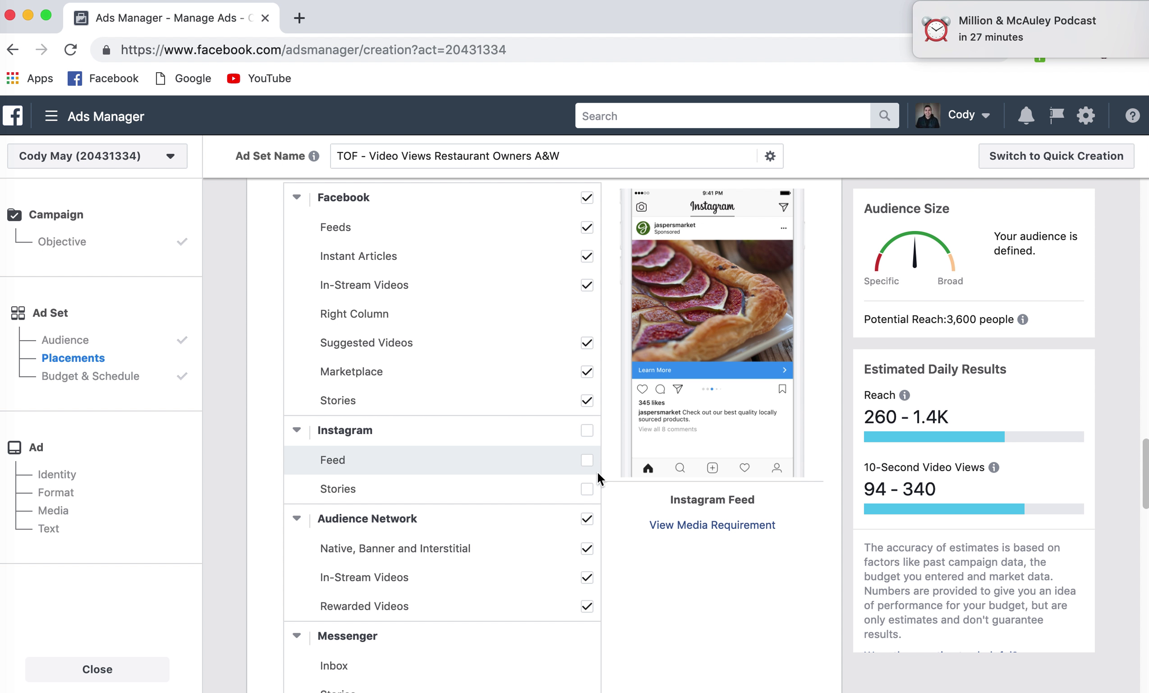
left_click(587, 518)
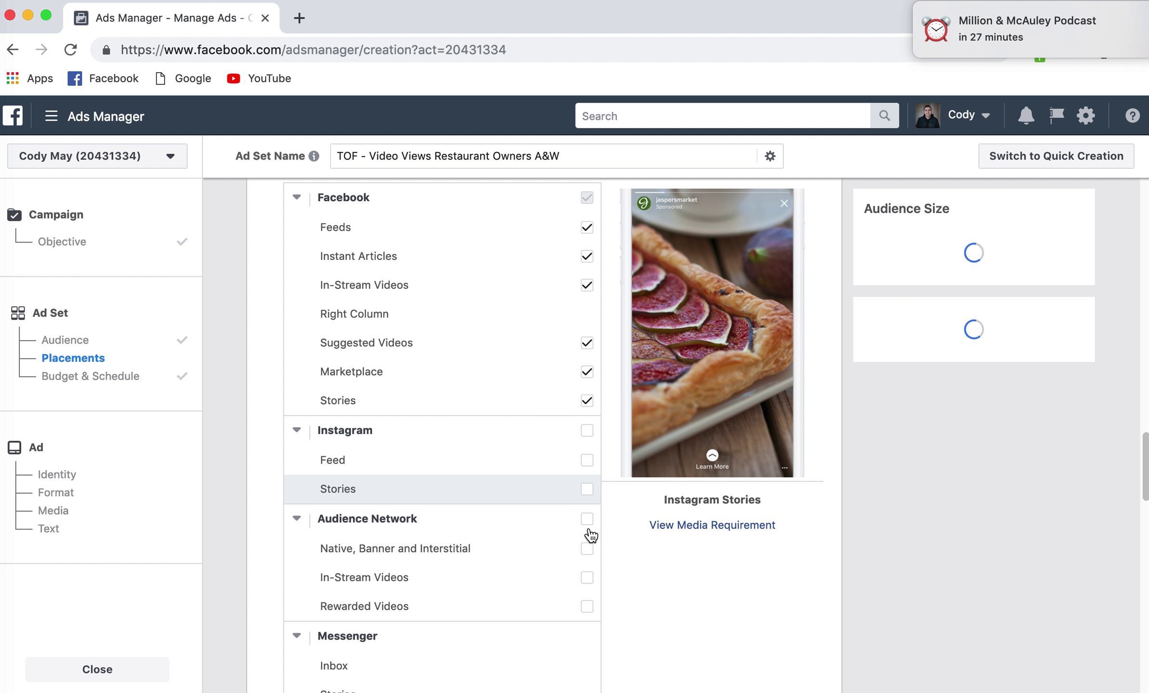
scroll(573, 515, "down", 2)
scroll(588, 414, "up", 3)
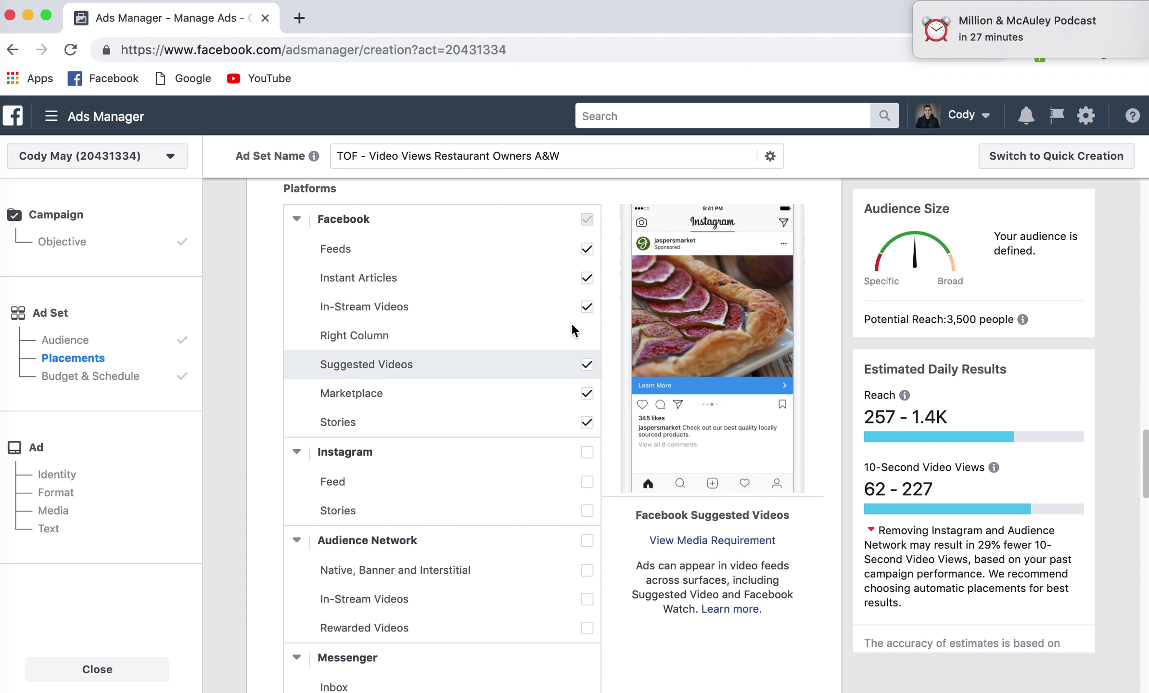
Step: Remove Facebook Stories, Marketplace, Suggested Videos, In-Stream Videos and Instant Articles, keeping Facebook Feeds, and enable the Instagram Feed placement
left_click(587, 422)
left_click(587, 394)
left_click(587, 364)
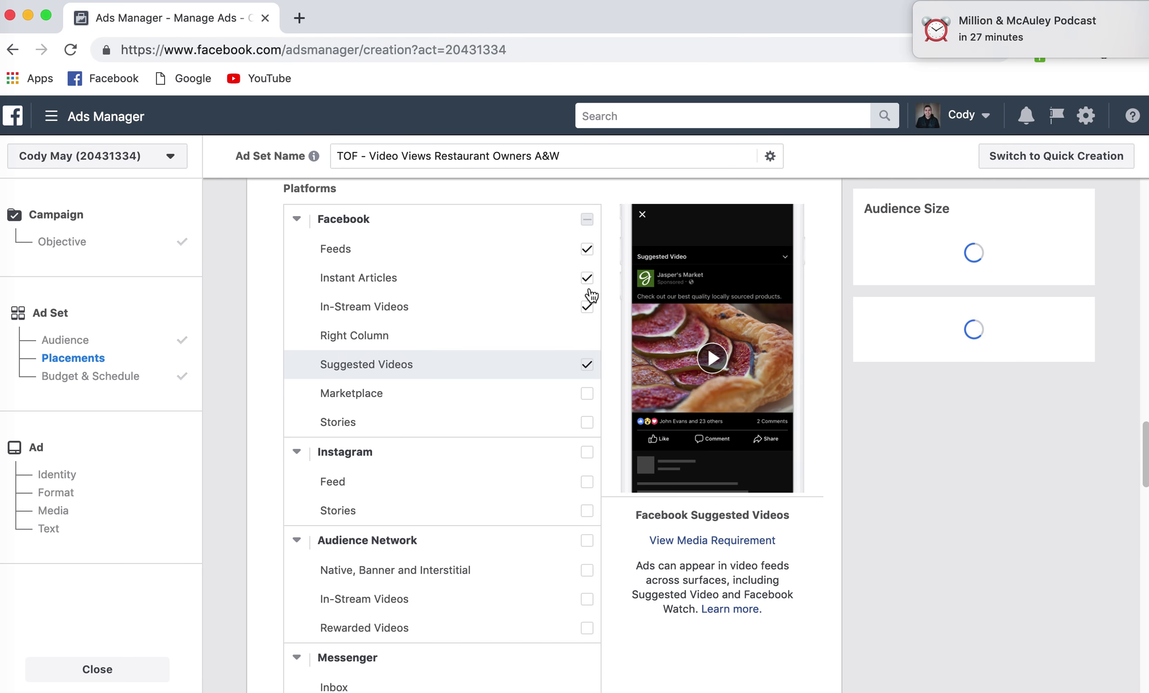
left_click(589, 301)
left_click(588, 278)
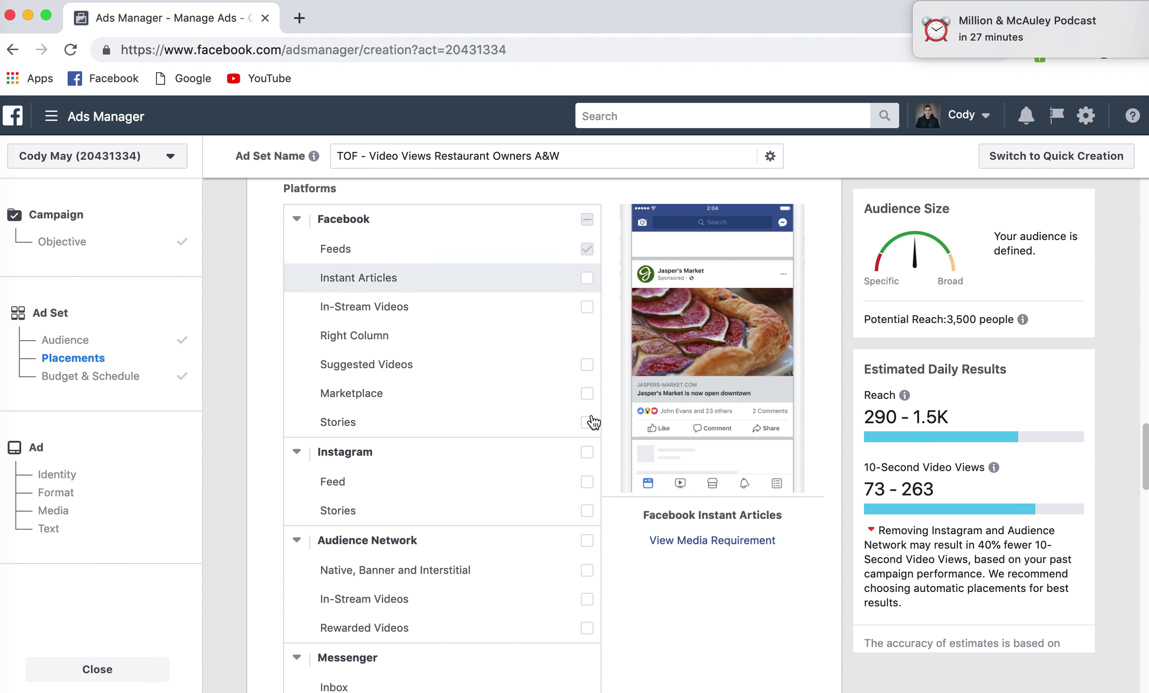
left_click(589, 483)
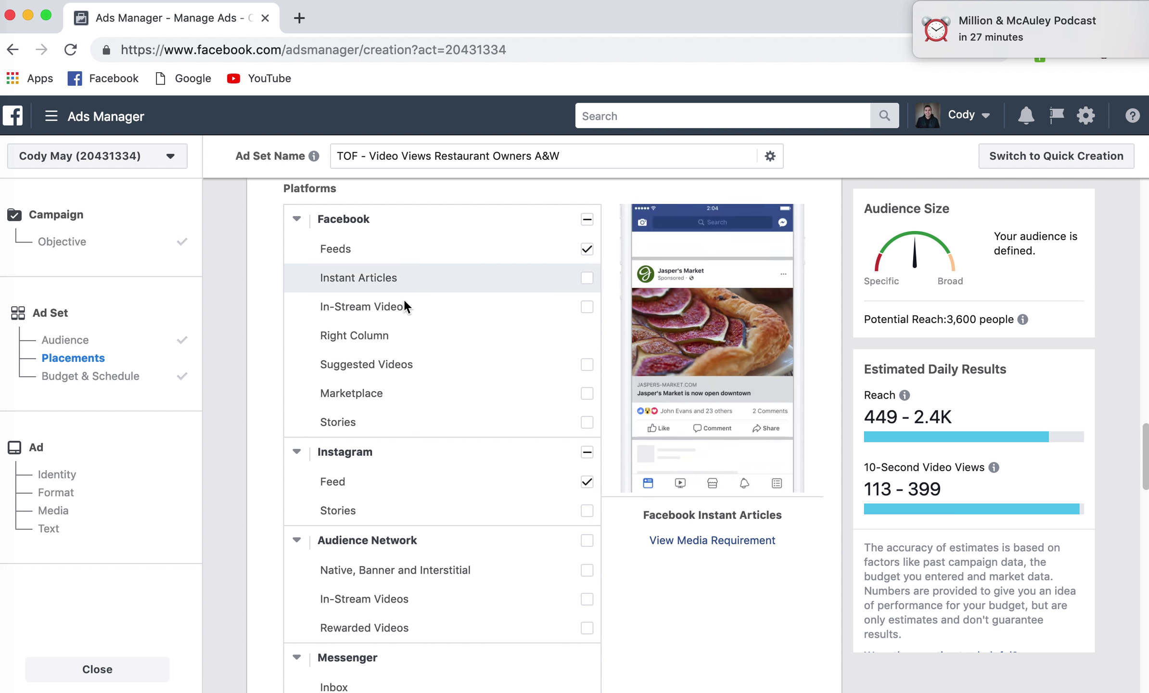
Step: Cancel the video file upload and use the first 1920 × 1080 video from the Page's video library for the ad
scroll(442, 454, "down", 10)
scroll(432, 434, "down", 15)
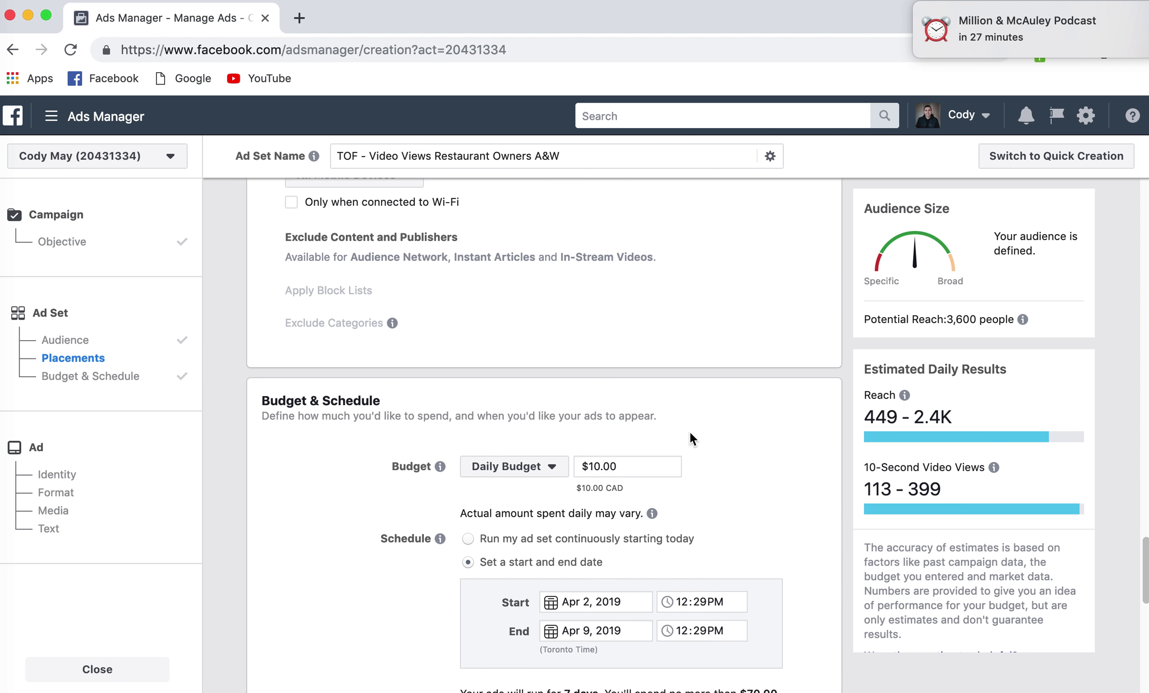
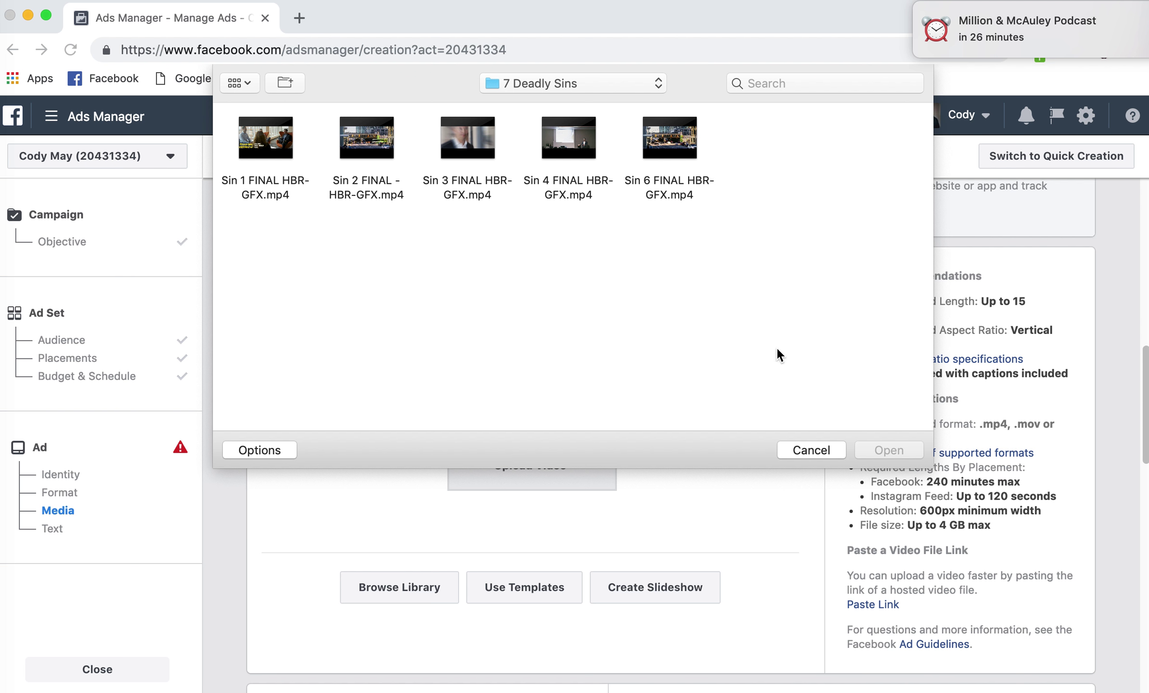
left_click(811, 450)
left_click(399, 587)
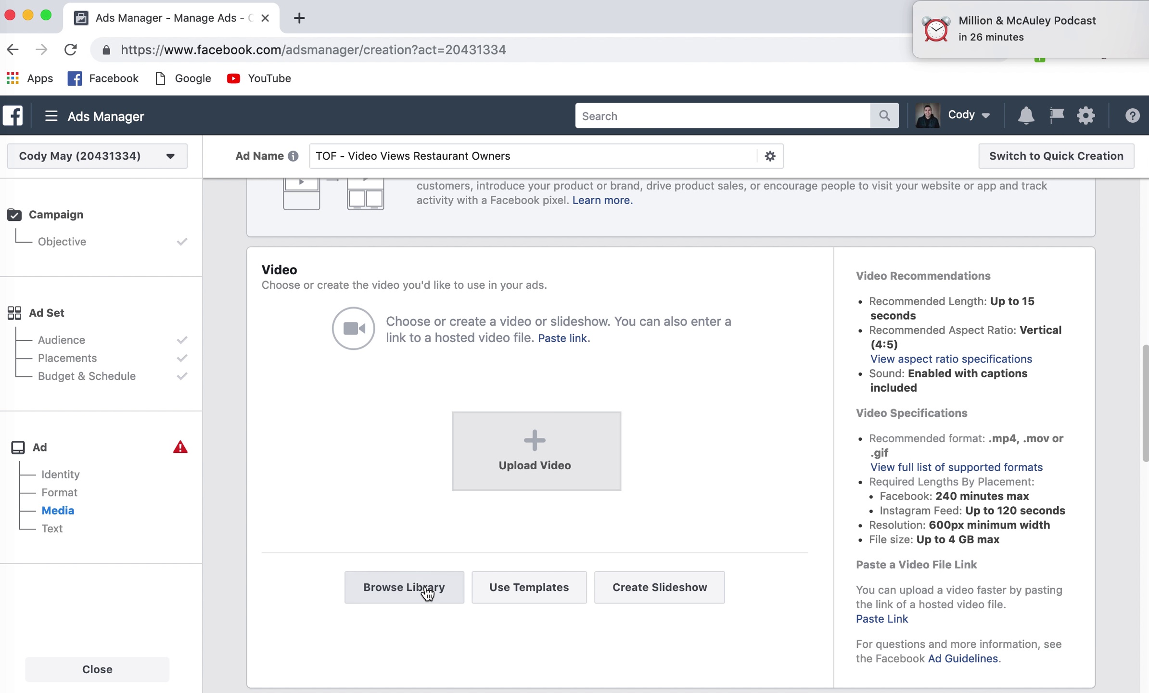
left_click(433, 223)
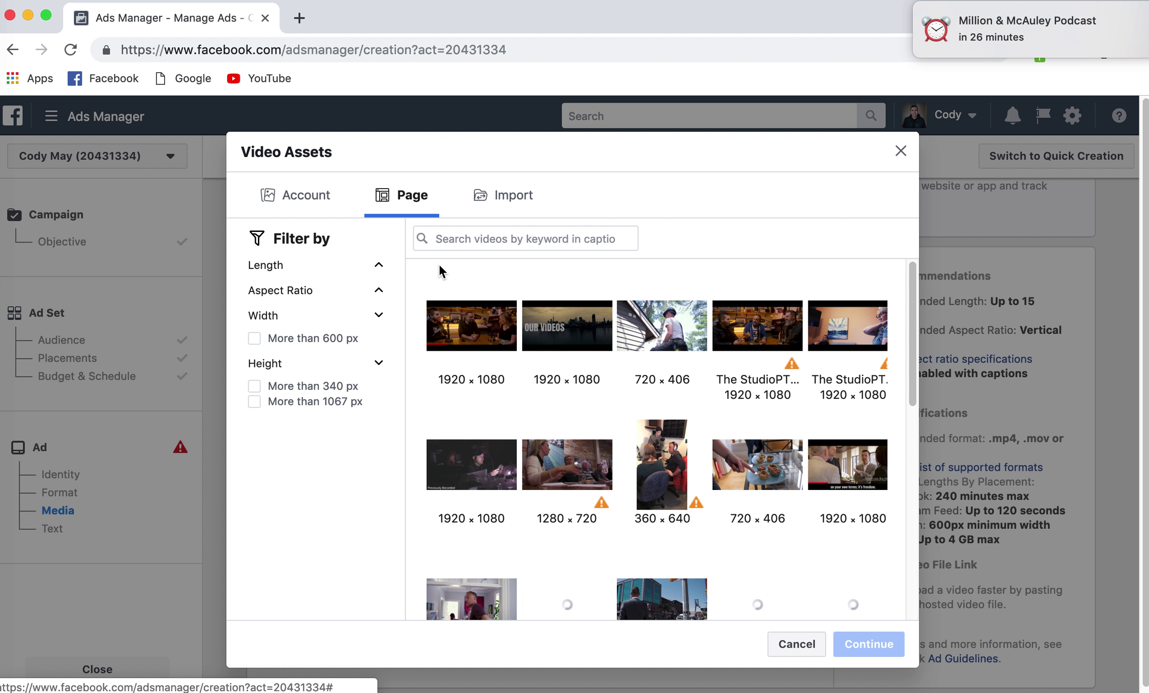
left_click(476, 337)
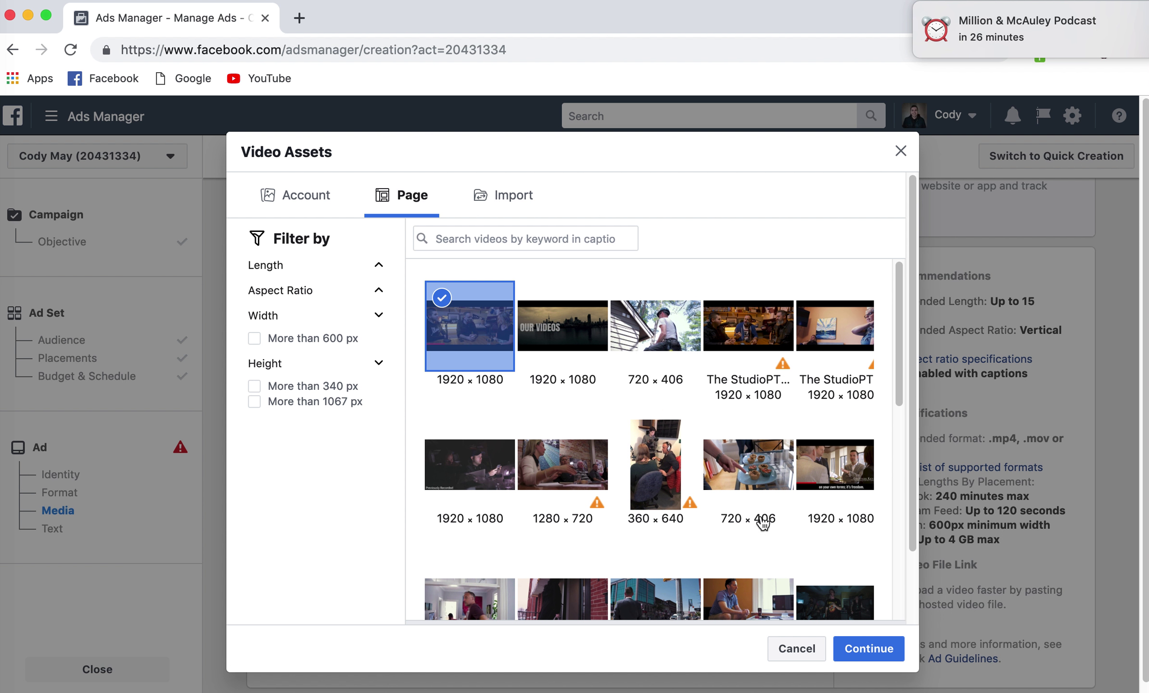
left_click(866, 649)
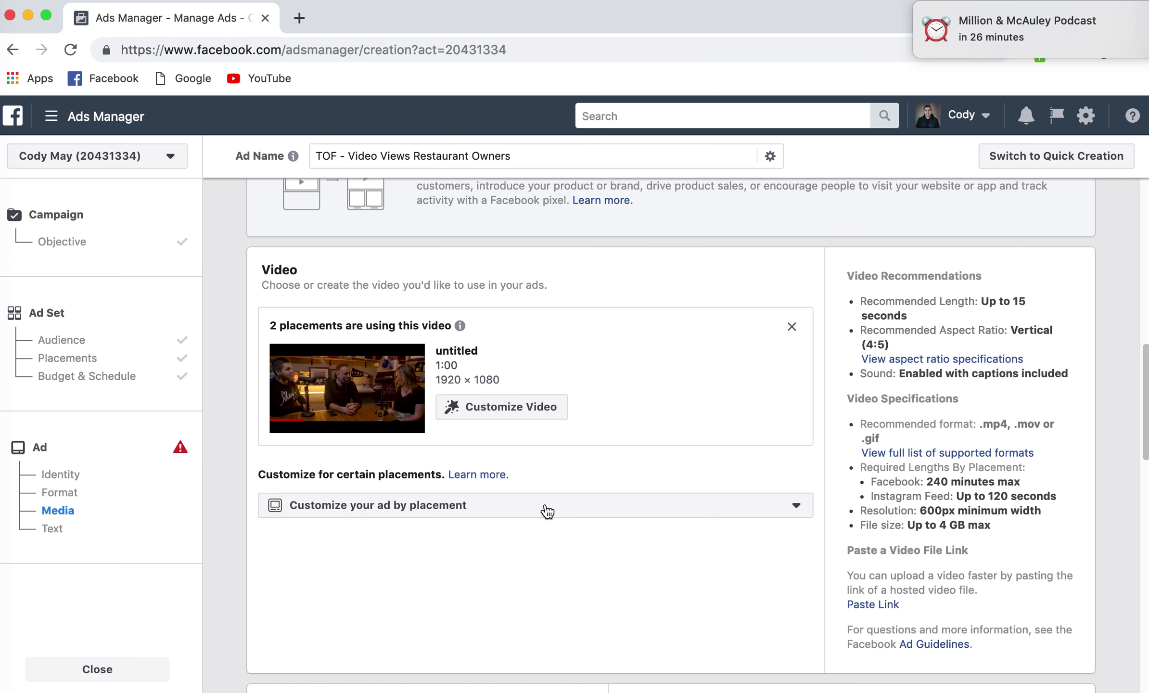
Step: Add a website URL to the ad's text section and set it to studioptbo.com
scroll(673, 371, "down", 15)
scroll(389, 285, "down", 1)
scroll(951, 355, "down", 8)
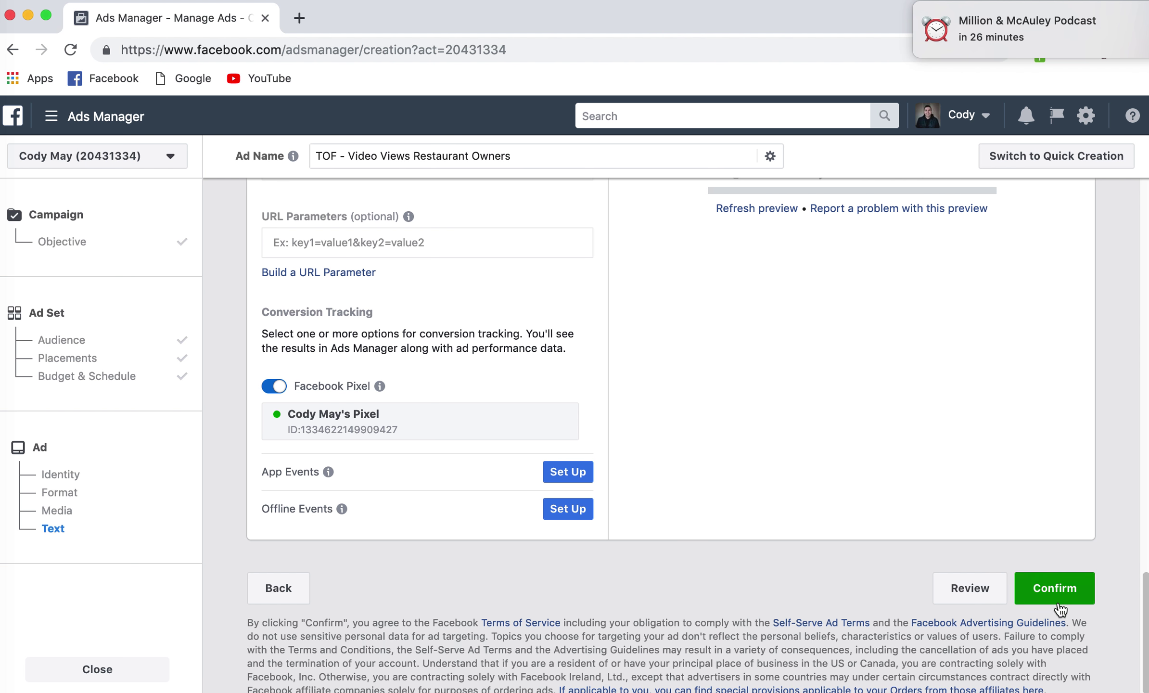
scroll(1035, 536, "up", 8)
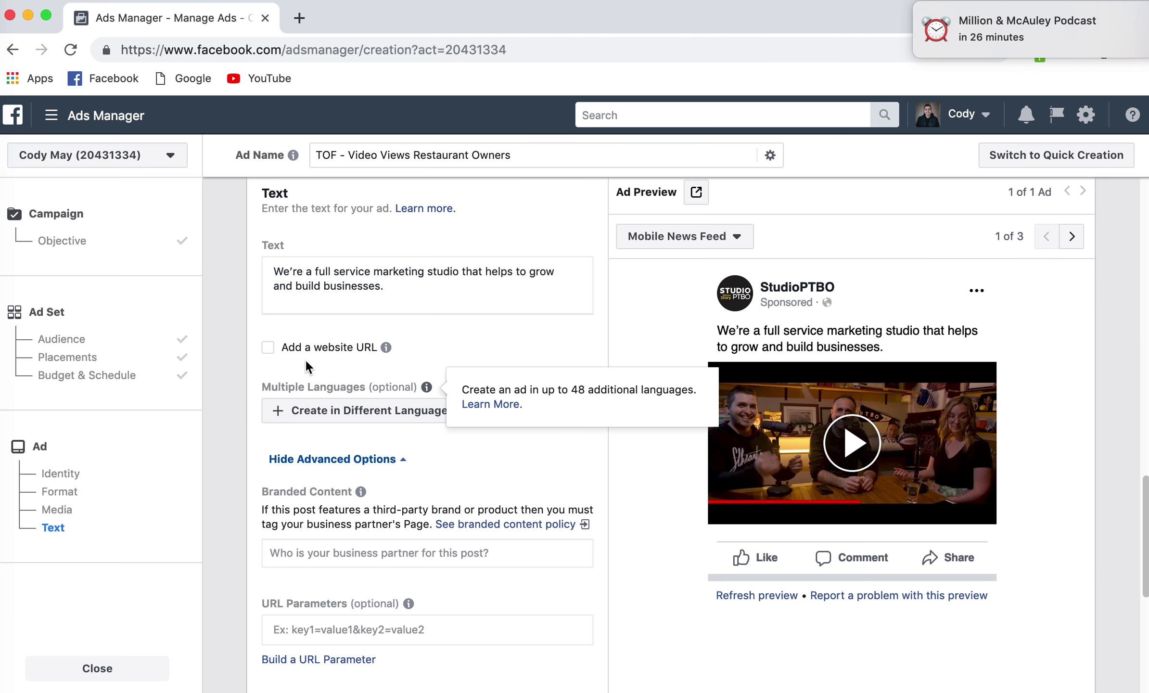
left_click(268, 348)
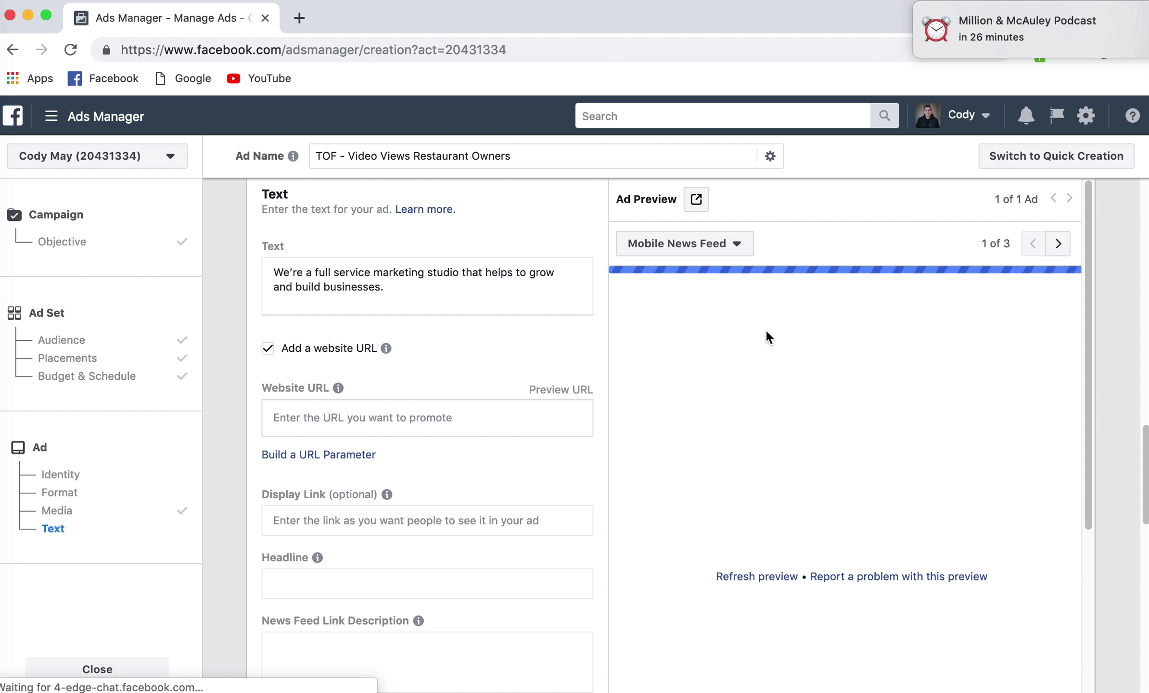
left_click(383, 418)
type("studi")
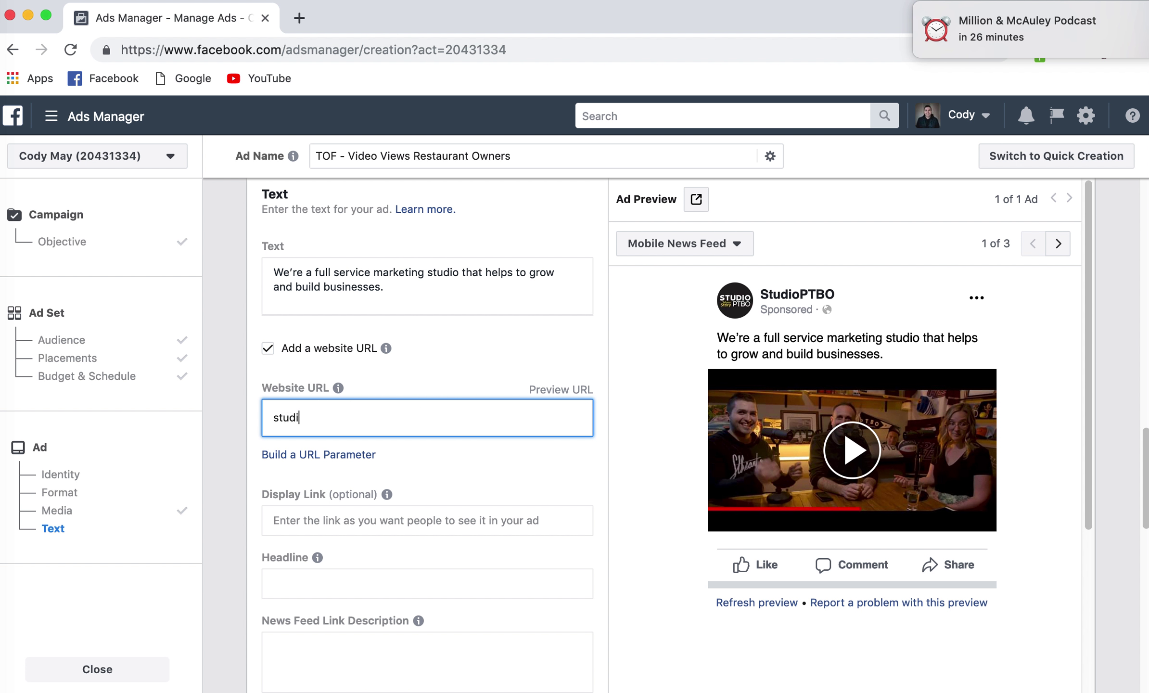
type("optbo.com")
left_click(430, 360)
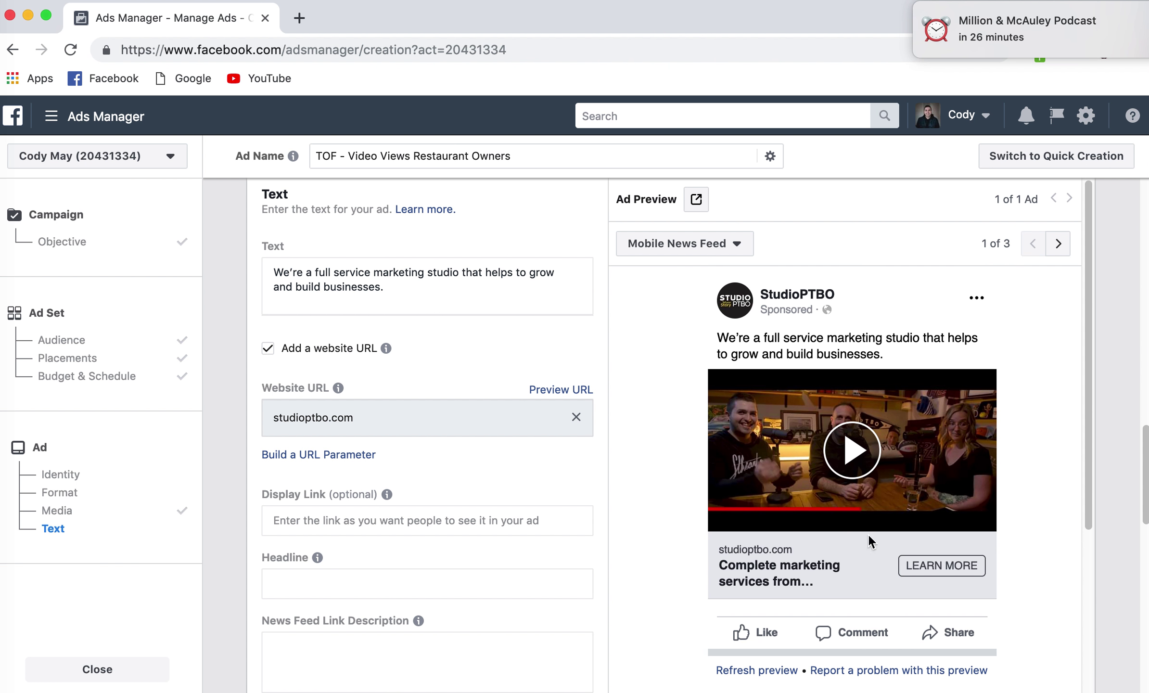
Step: Set the ad headline to "[Restaurant Owners] - Looking For A New Marketing Plan?" and confirm the ad for publishing
scroll(441, 523, "down", 3)
left_click(316, 507)
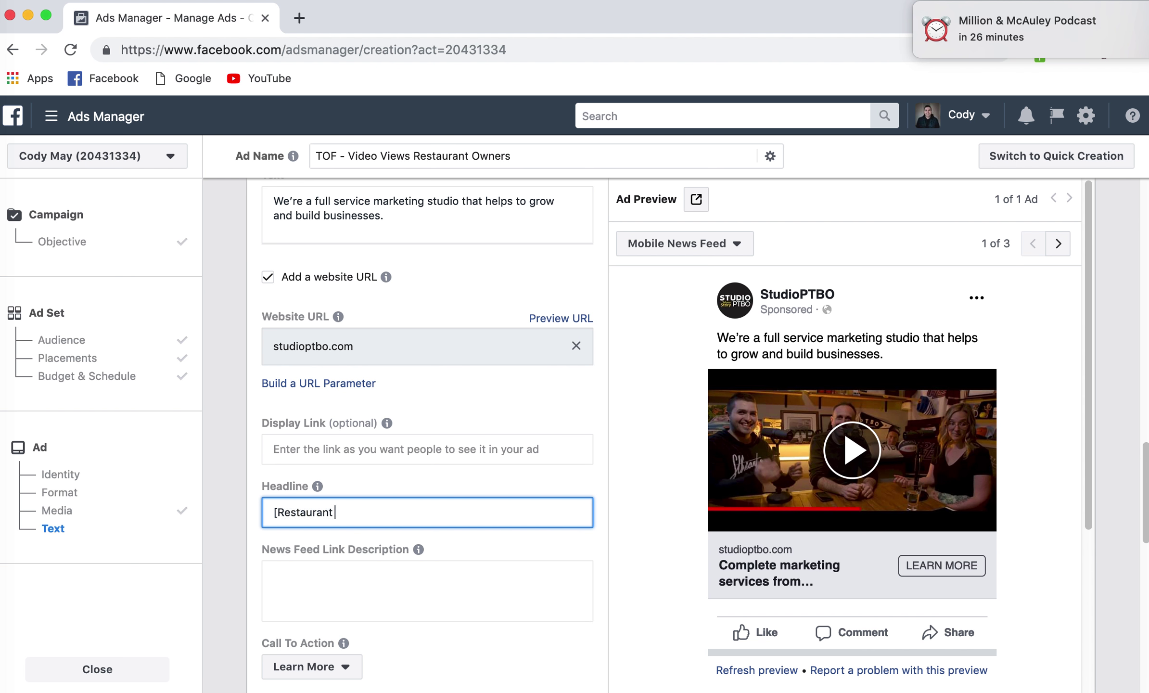
type("] - Looking For A New Marketing Plan?")
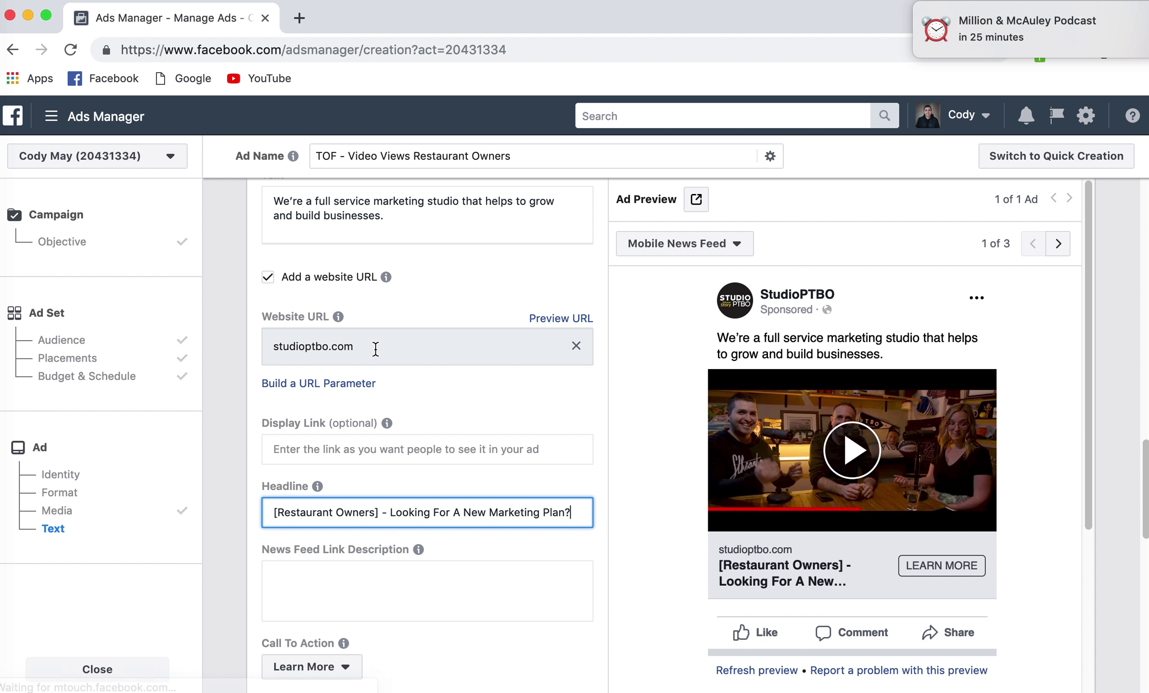
scroll(514, 407, "down", 15)
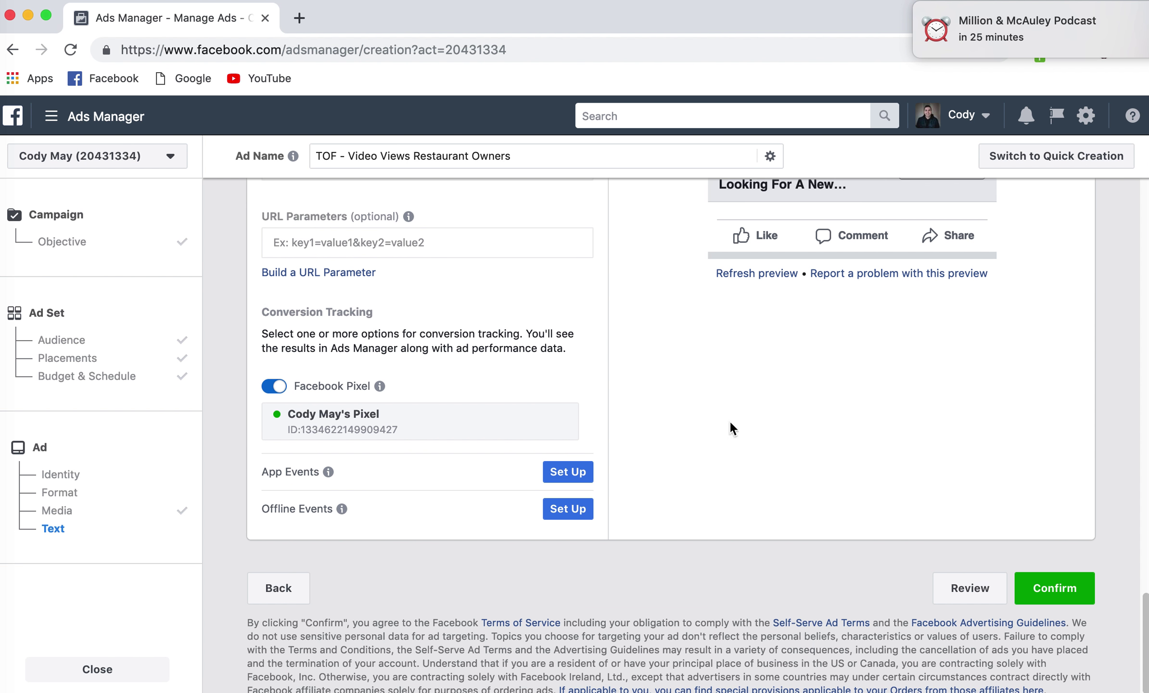
left_click(1073, 598)
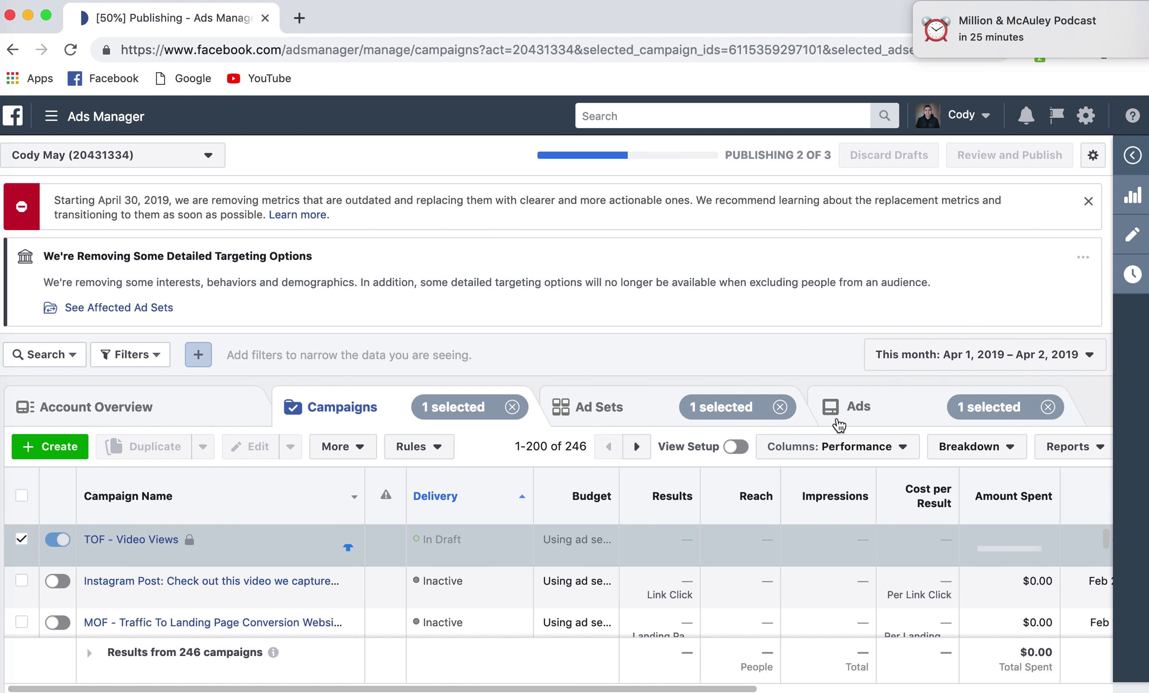
Step: Clear the ad and ad set selections and view the ad sets and ads of the TOF - Video Views campaign
left_click(1047, 407)
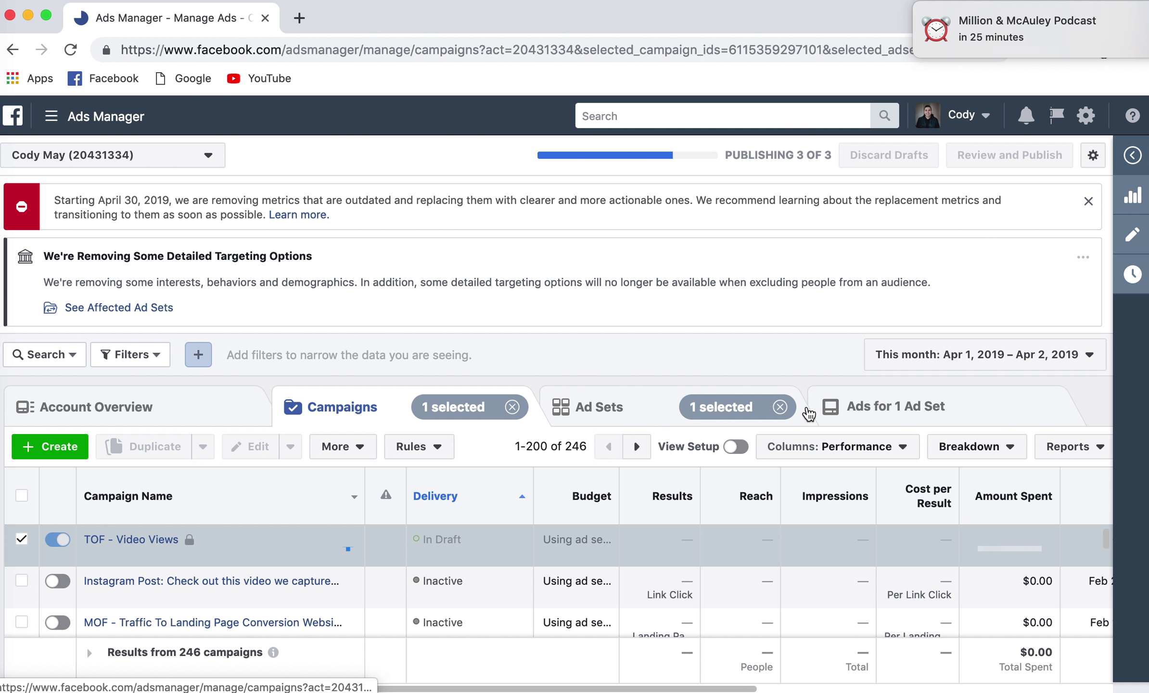
left_click(779, 407)
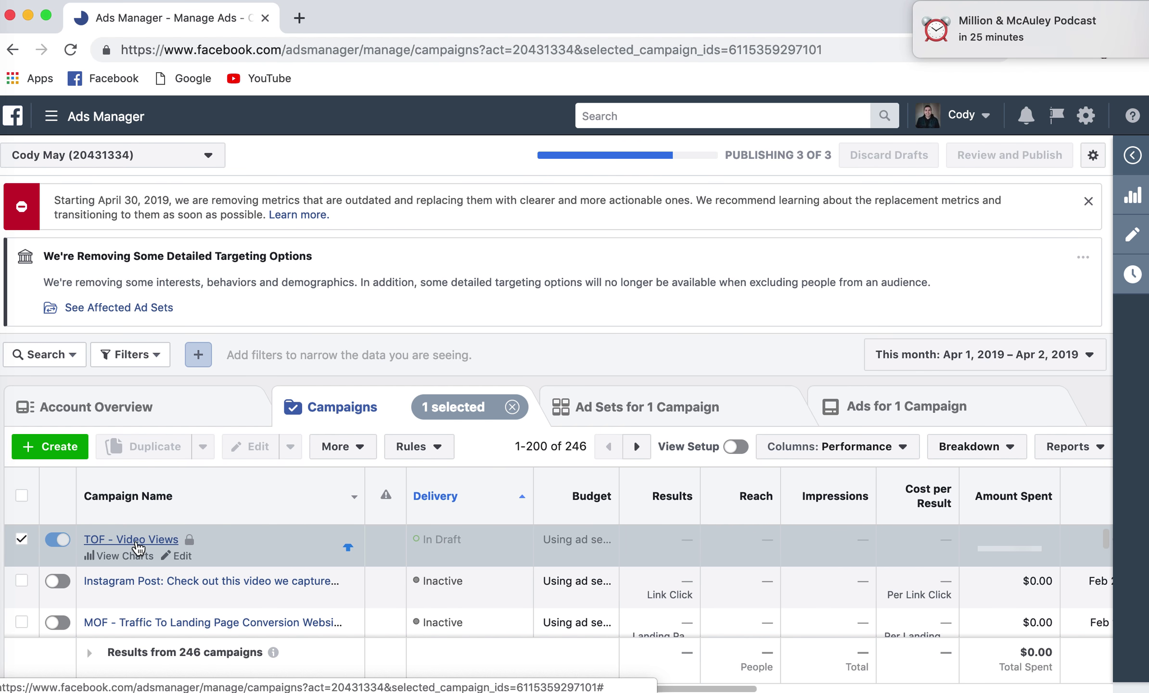
left_click(608, 412)
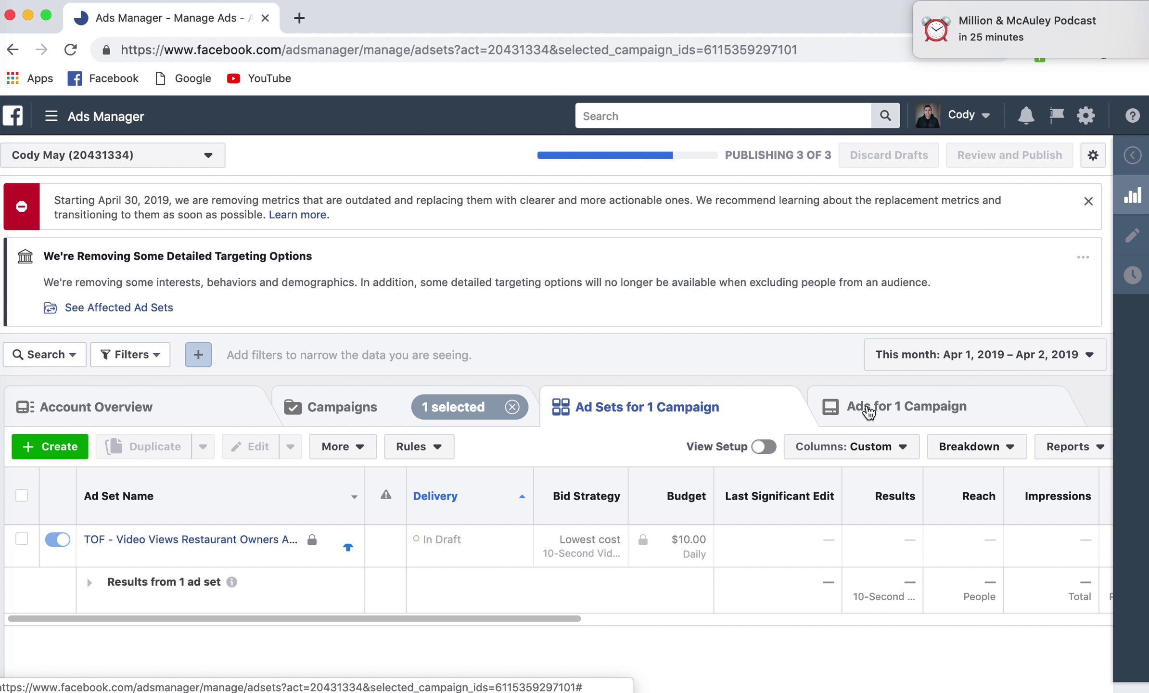
left_click(976, 408)
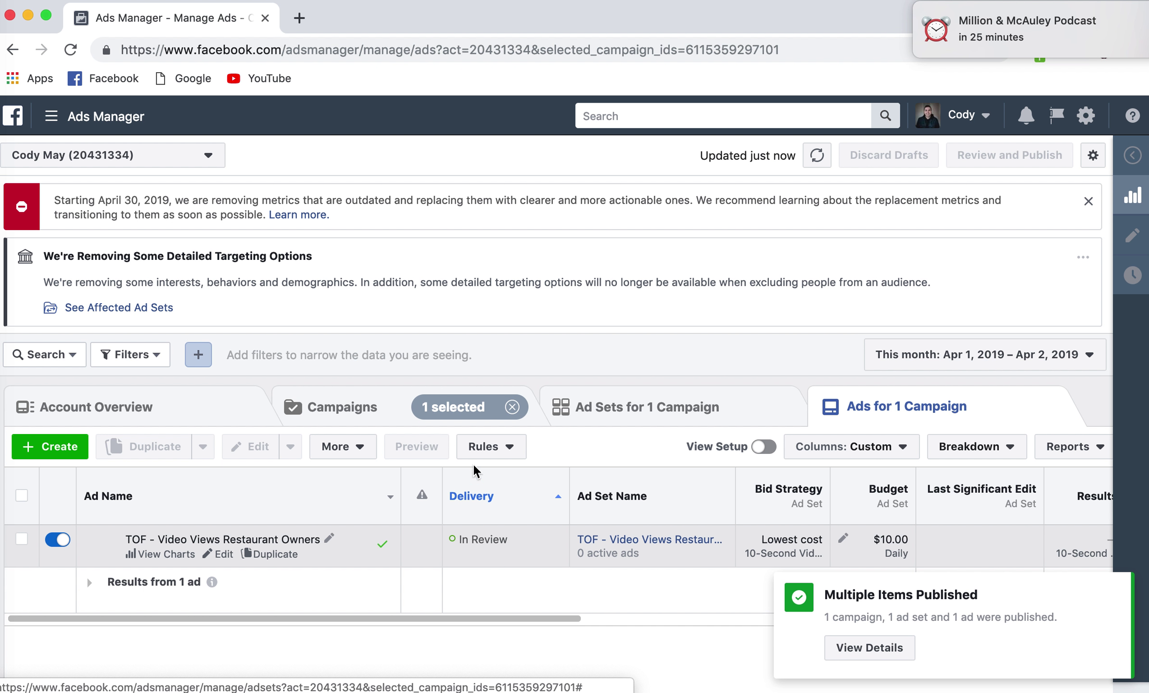
Step: Check the duplication options for the TOF - Video Views Restaurant Owners A&W ad set without duplicating it, and return to the campaigns
left_click(646, 411)
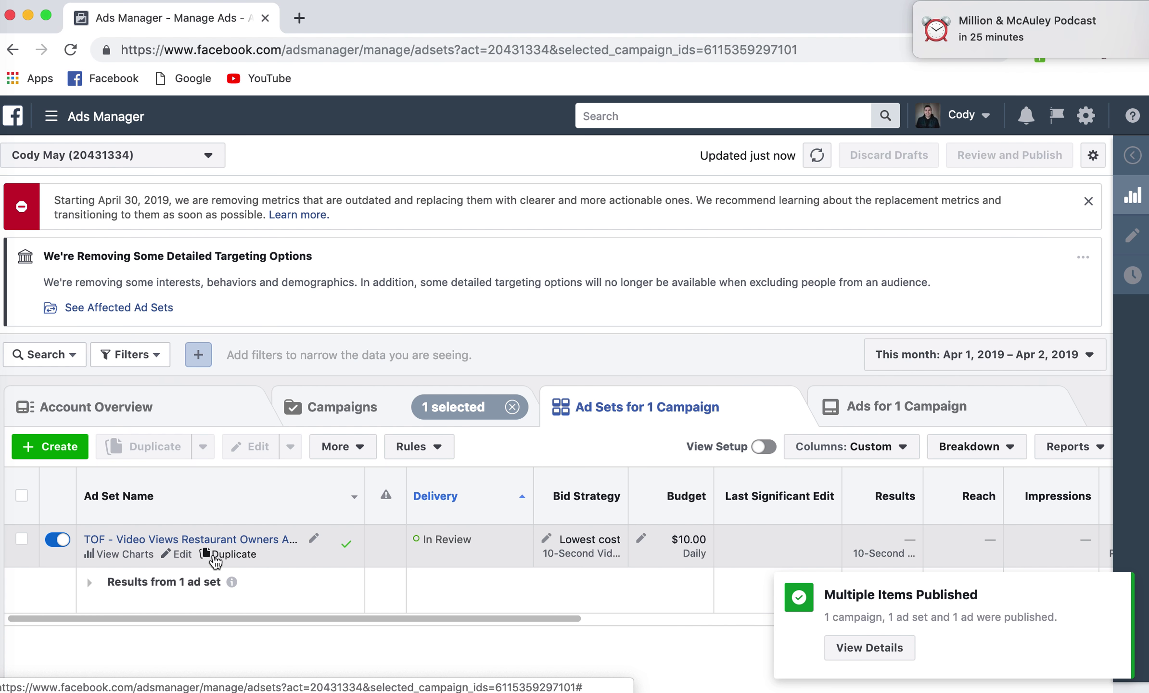
left_click(214, 554)
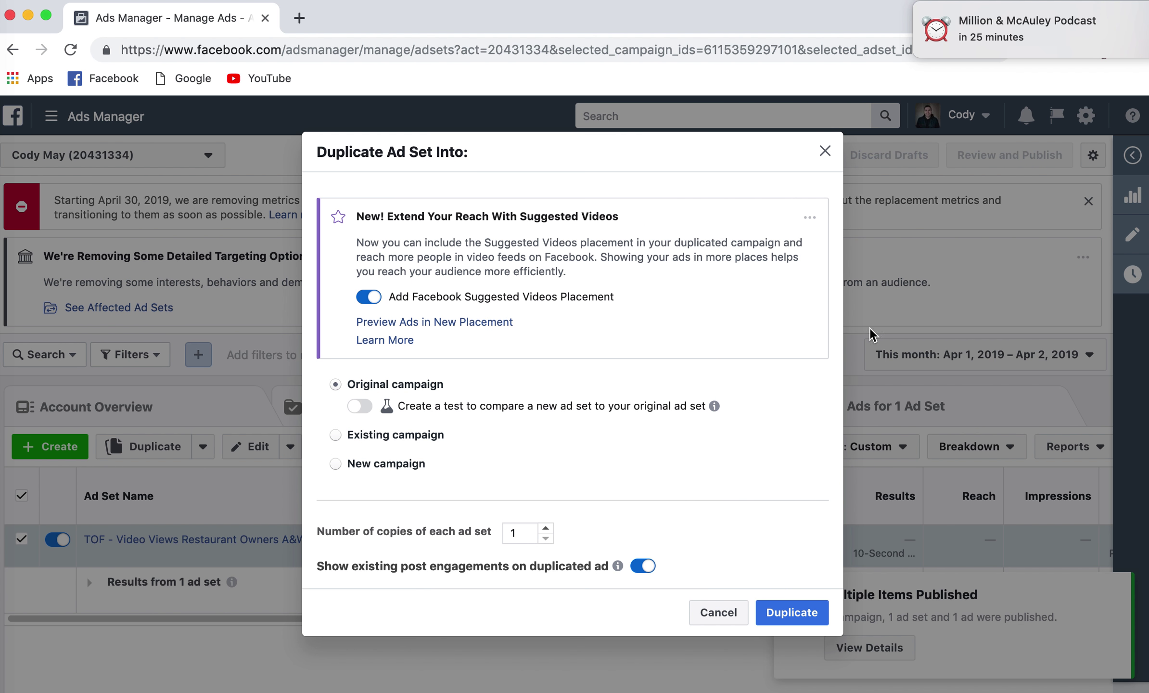
left_click(824, 154)
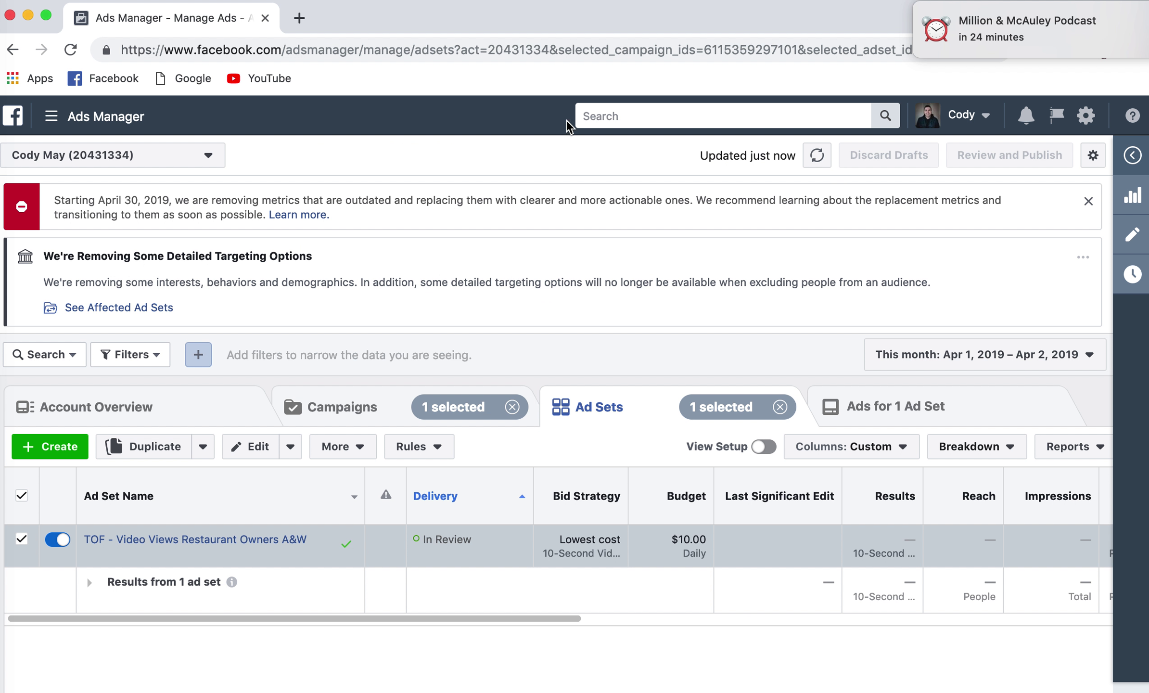
left_click(403, 406)
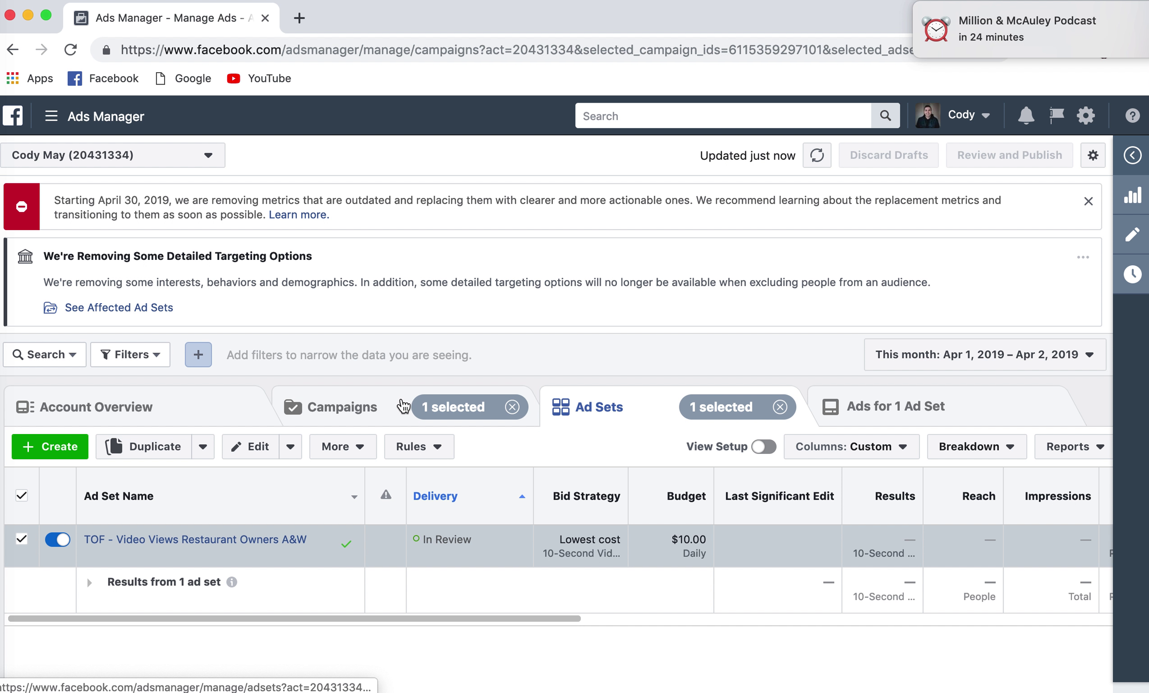